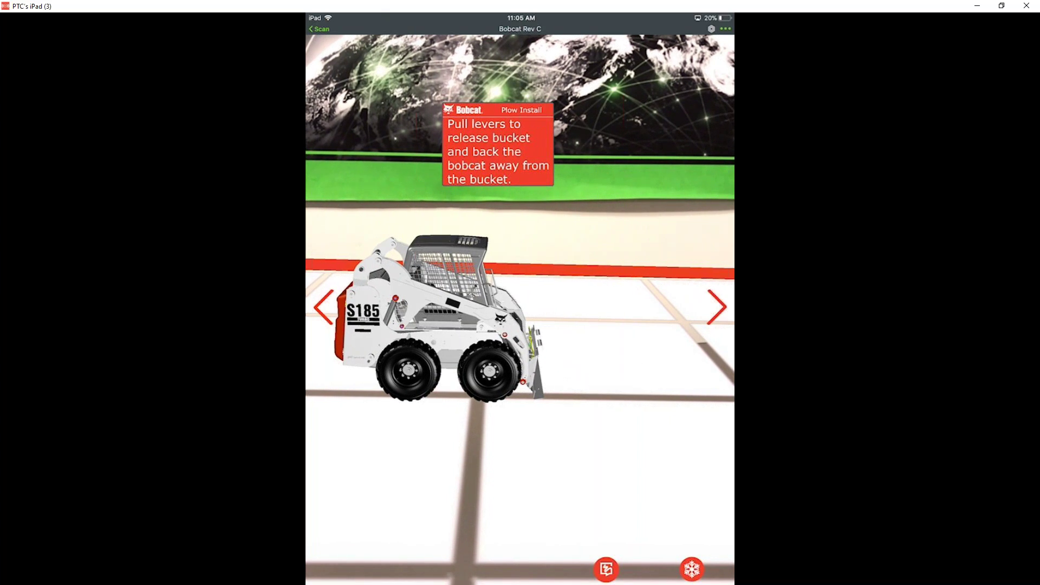
Advance through the augmented-reality plow install and tire service instructions for the Bobcat loader
left_click(717, 307)
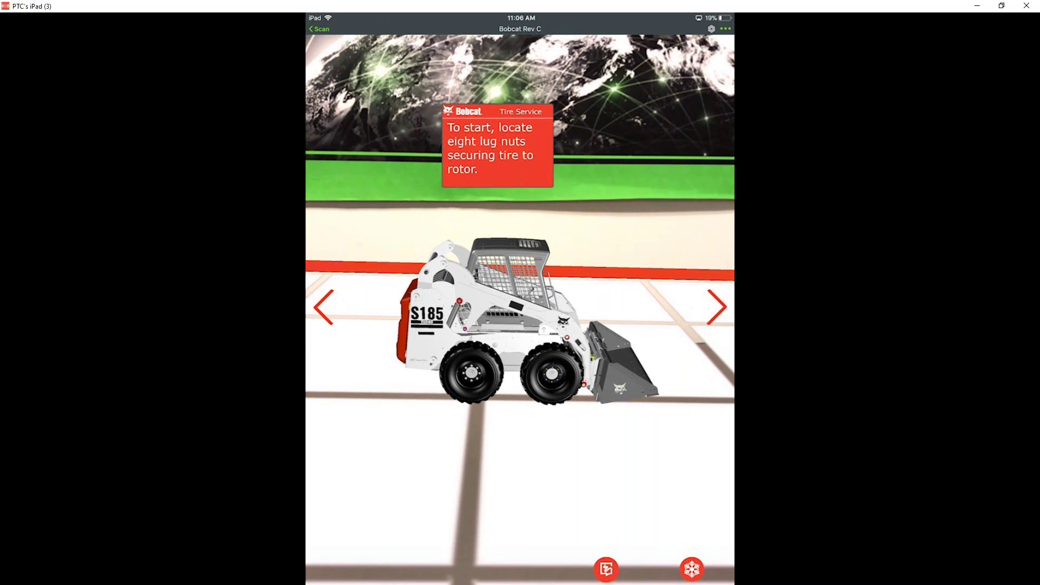
left_click(717, 307)
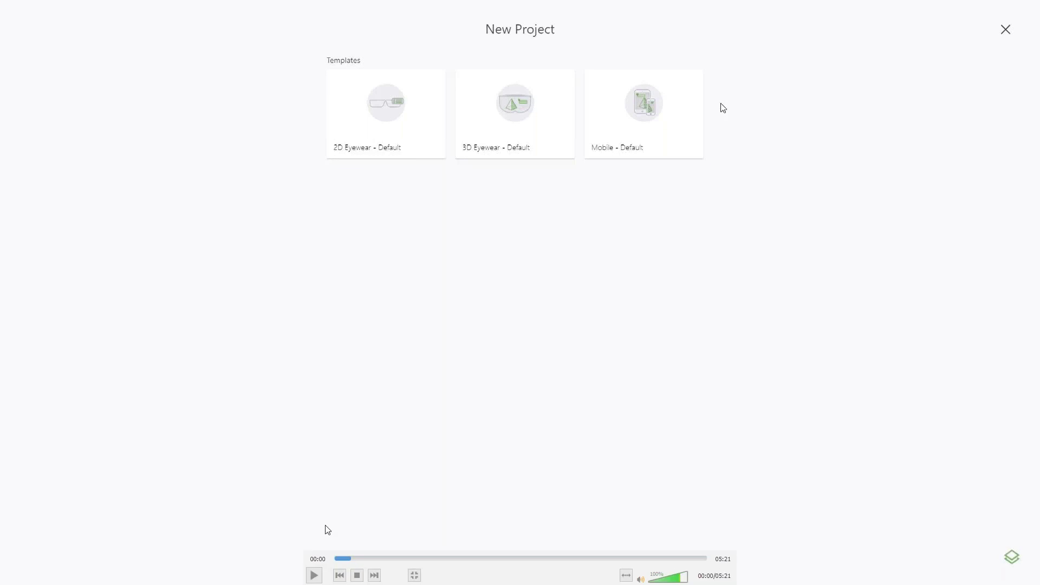
Create a new project named Bobcat Service Demo
left_click(314, 575)
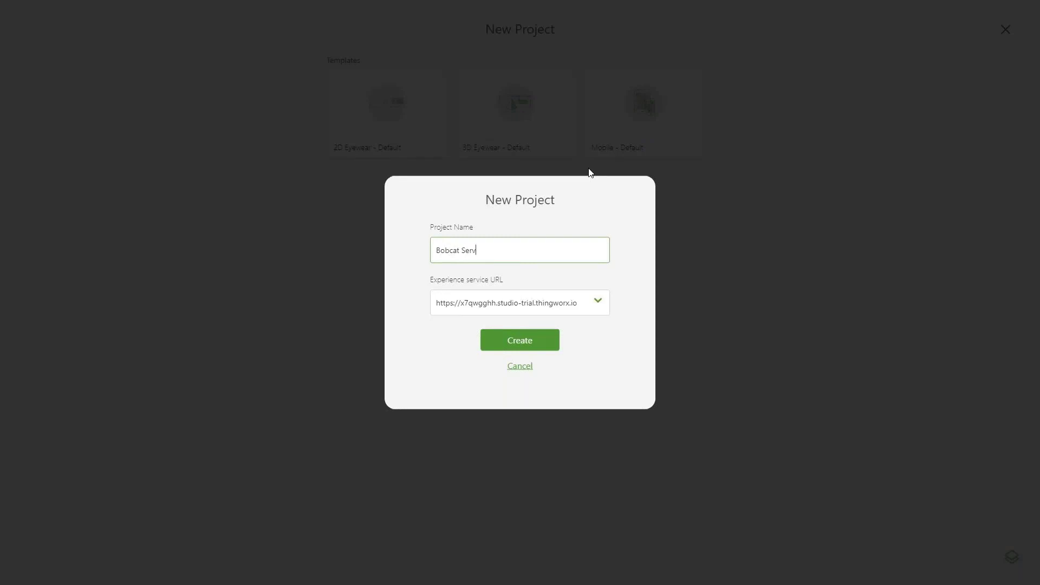
type("emo")
left_click(531, 343)
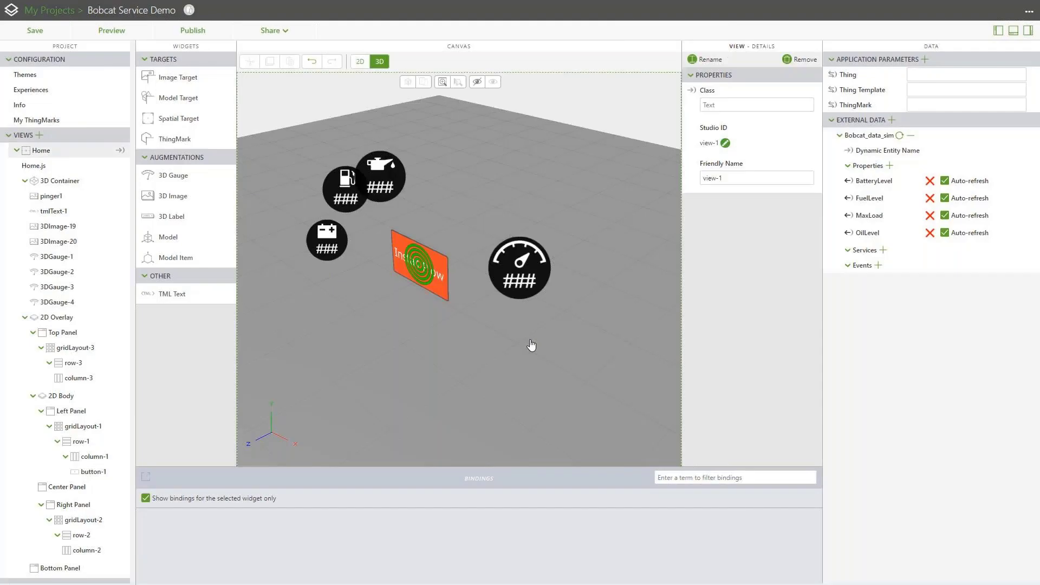
Apply the Dark theme to the Bobcat Service Demo project
left_click(86, 75)
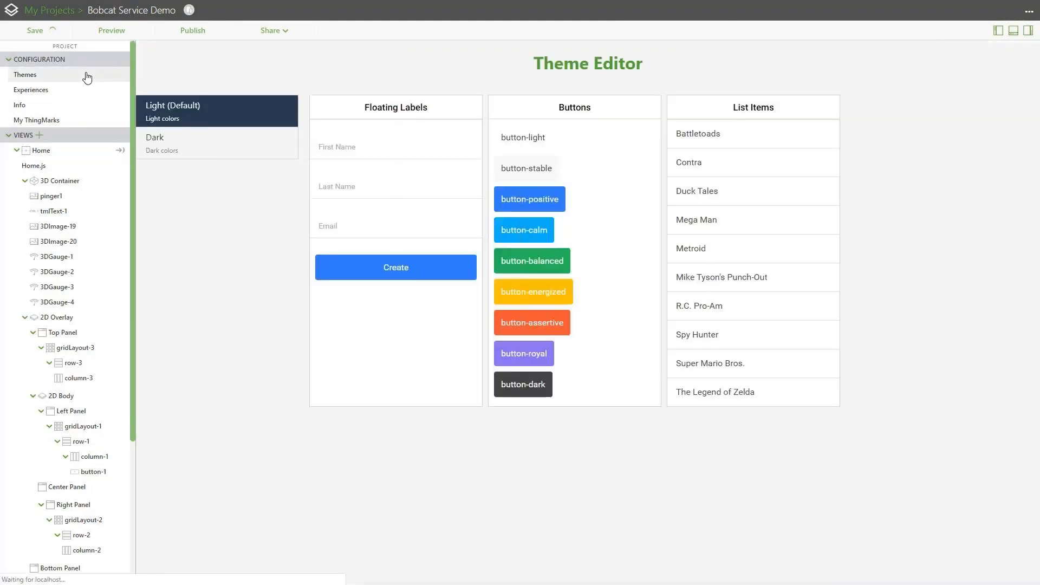
left_click(201, 144)
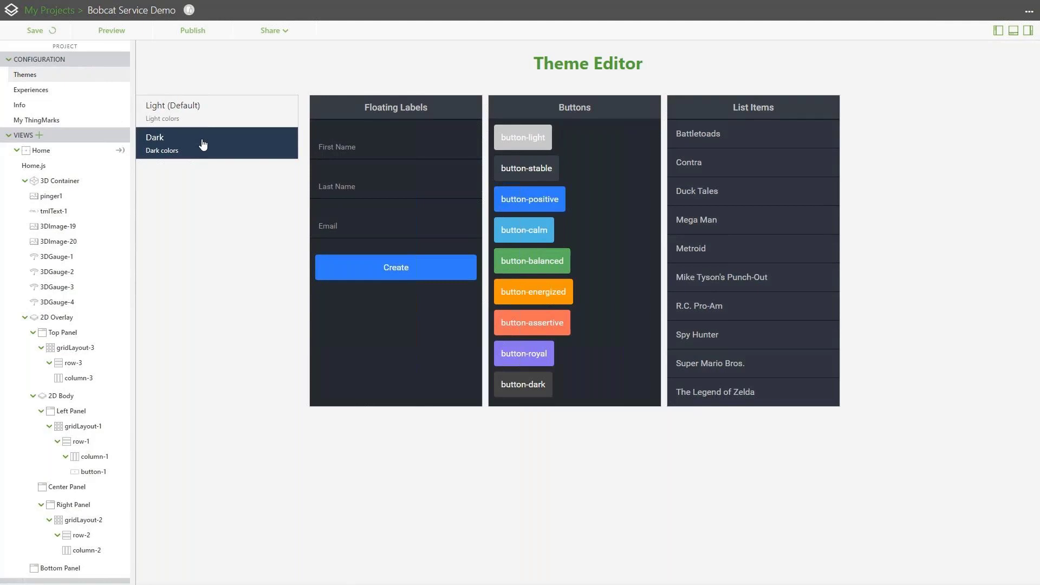
Review the available ThingMark Association options for the project's experience
left_click(103, 93)
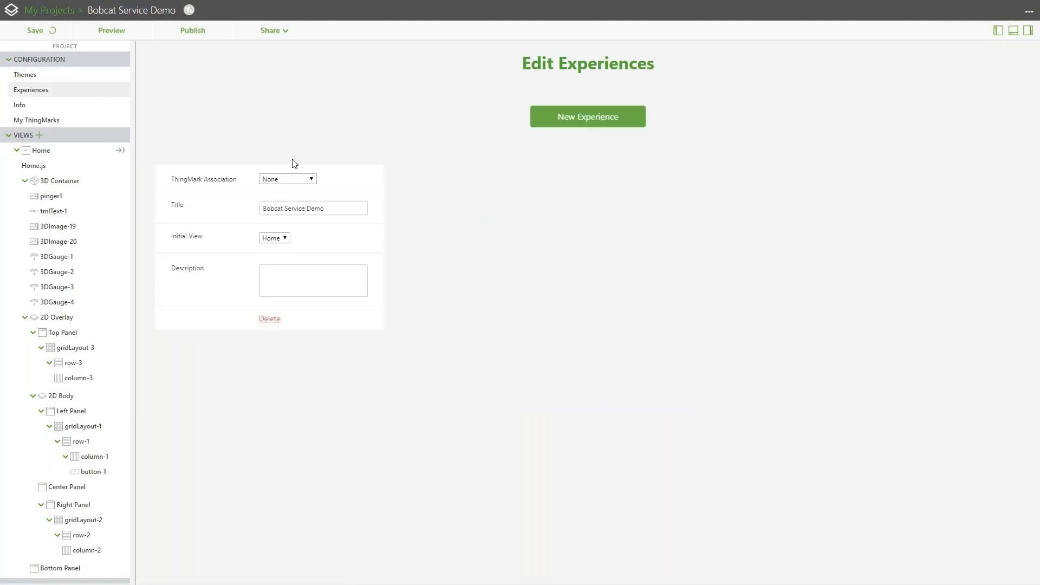
left_click(312, 179)
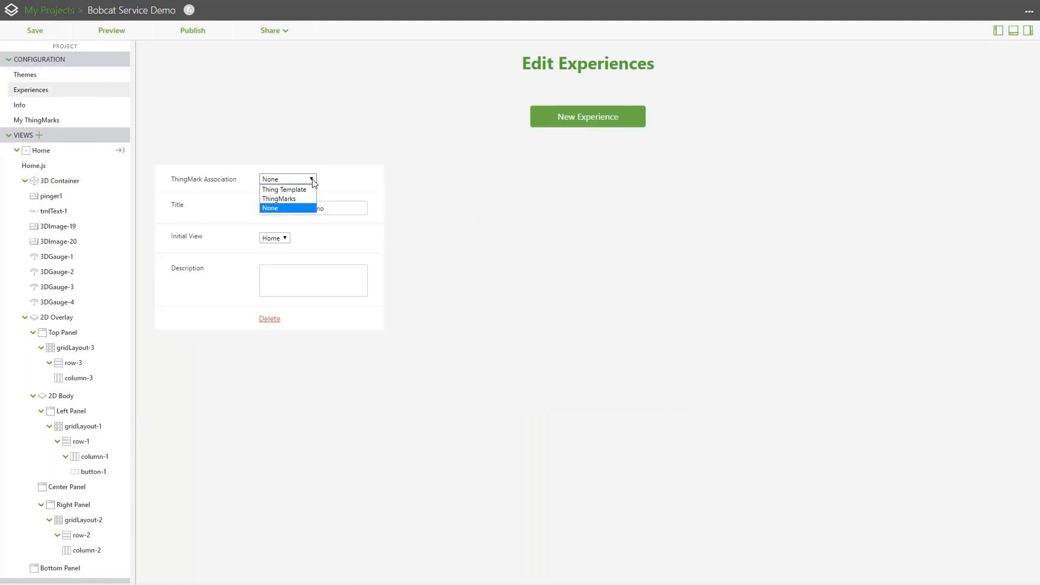
left_click(313, 177)
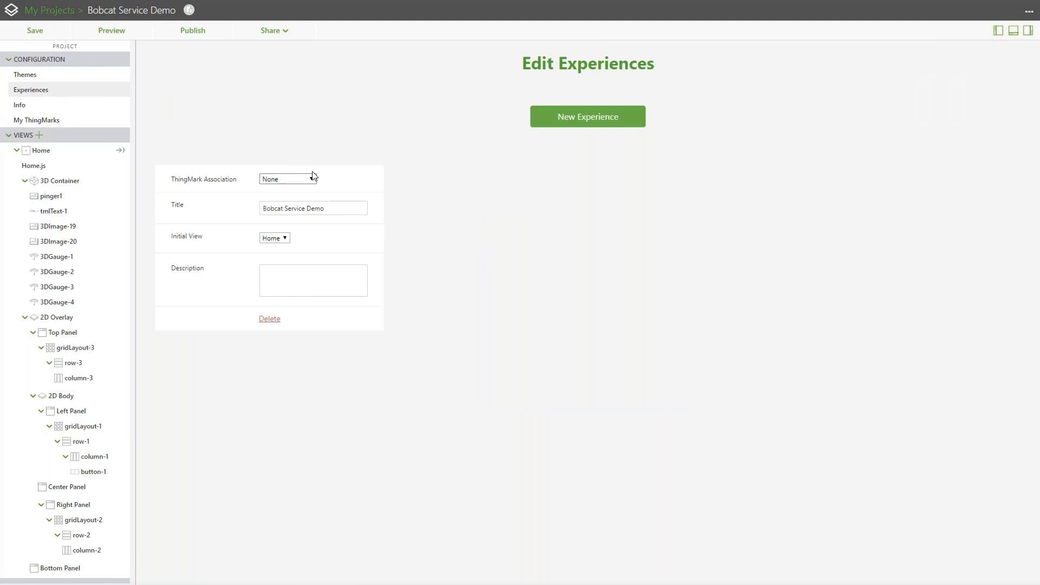
Validate the experience service URL in the project's info settings
left_click(102, 106)
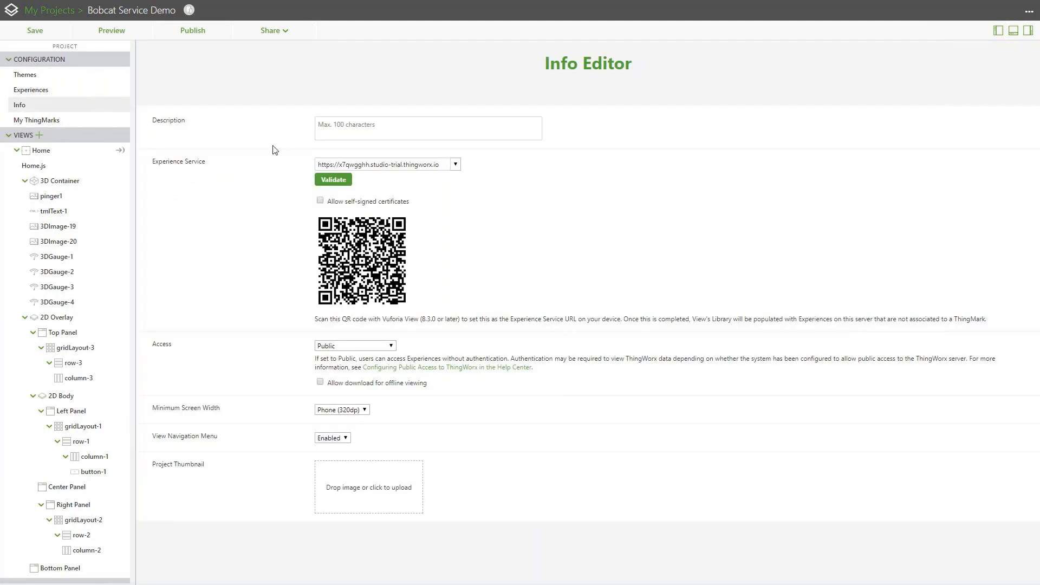
left_click(324, 183)
Review the choices for access, minimum screen width and view navigation menu, and return to the Home view
left_click(391, 347)
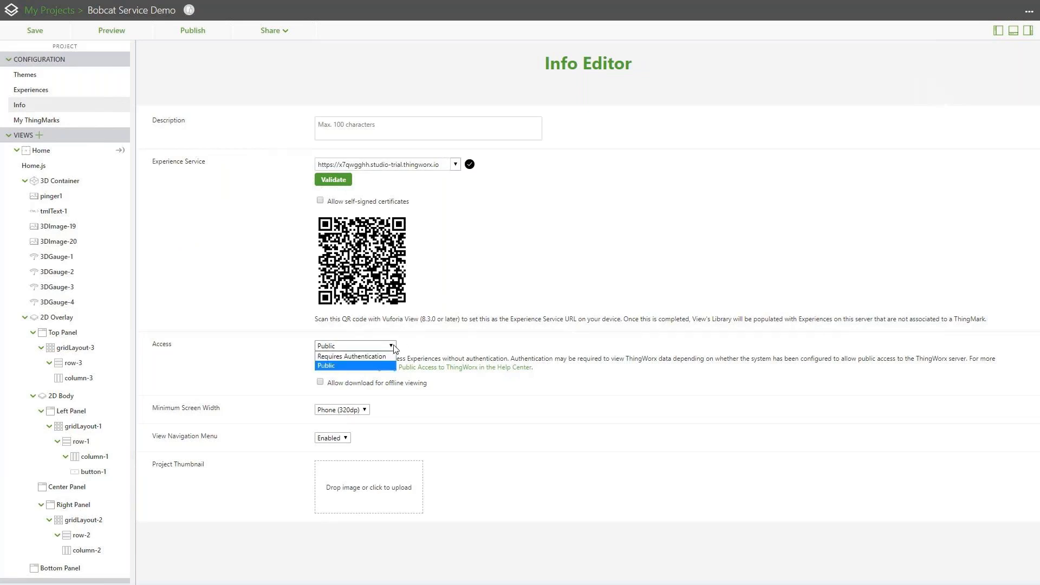
left_click(393, 348)
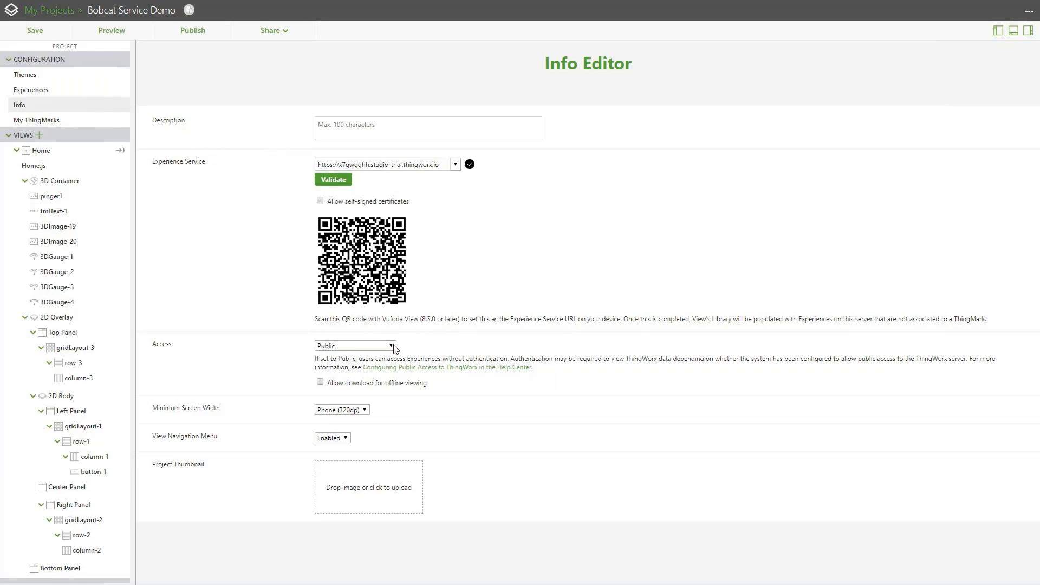
left_click(369, 413)
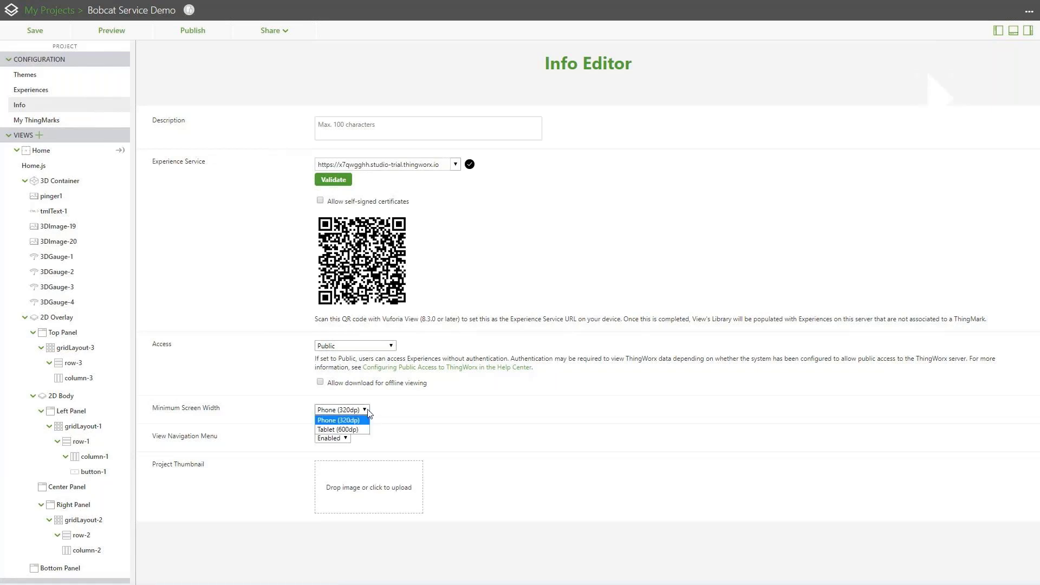
left_click(368, 412)
left_click(347, 439)
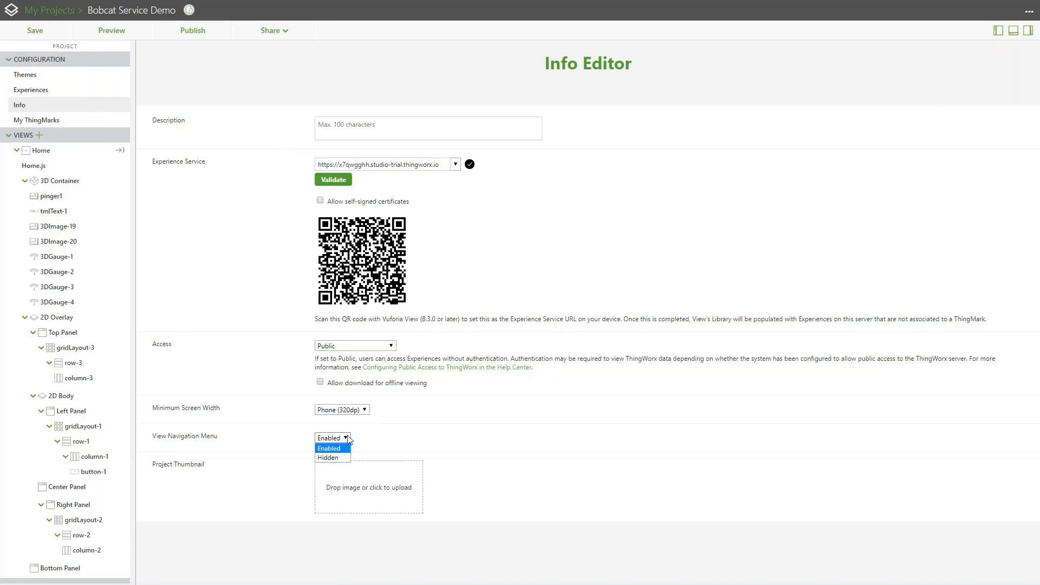
left_click(347, 439)
left_click(25, 152)
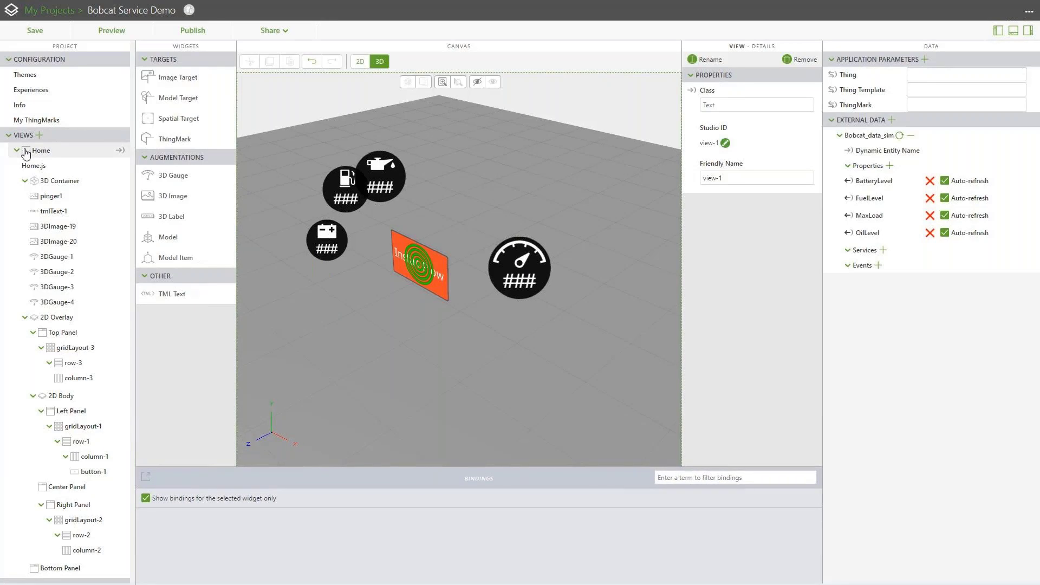
Switch to Creo Illustrate and start a new sequence for the loader figure
key("alt+Tab")
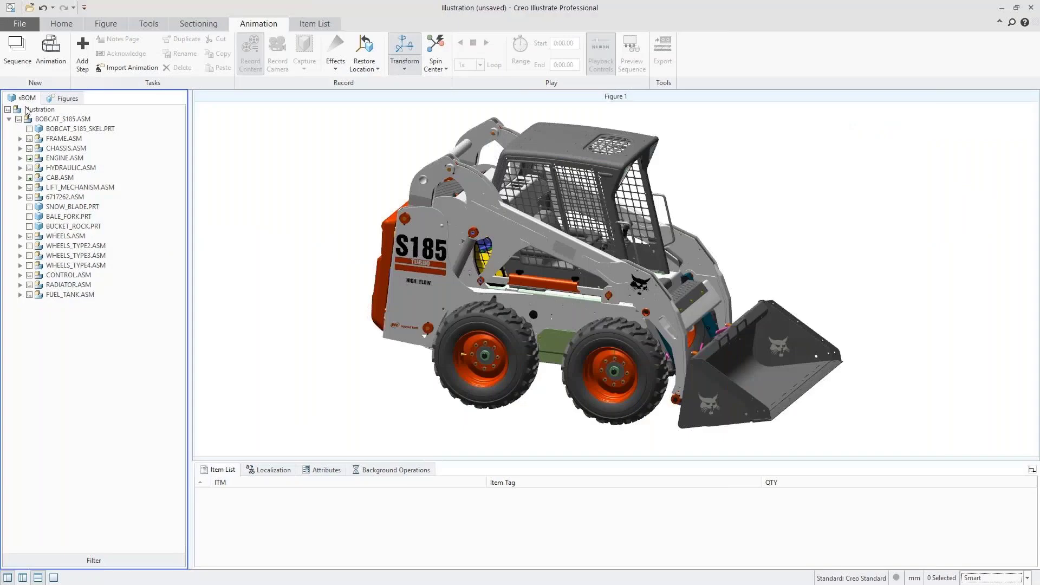
left_click(16, 52)
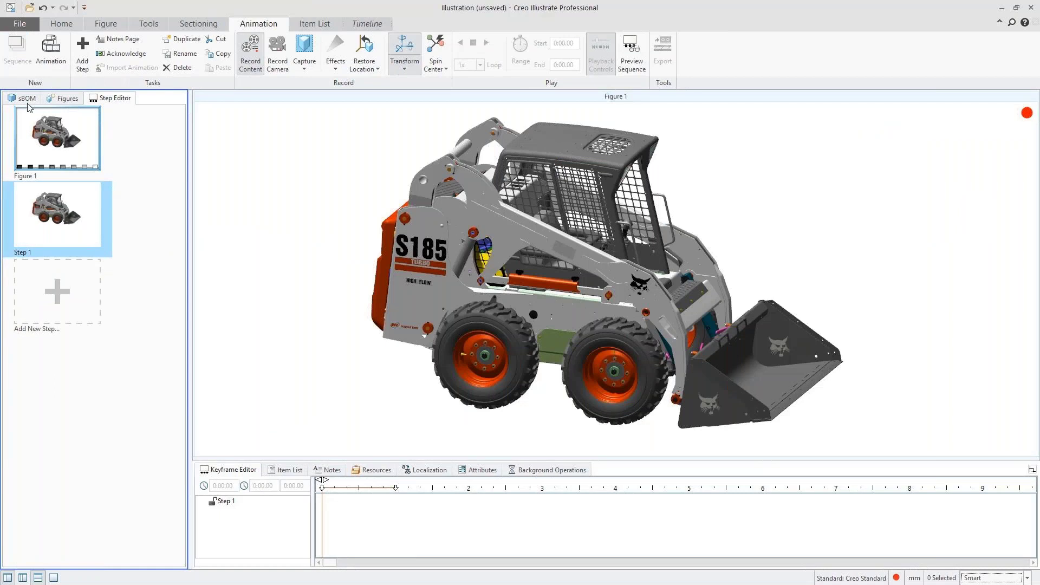
Record a rotation of the bucket release lever 6702903.PRT in the first sequence step
left_click(723, 331)
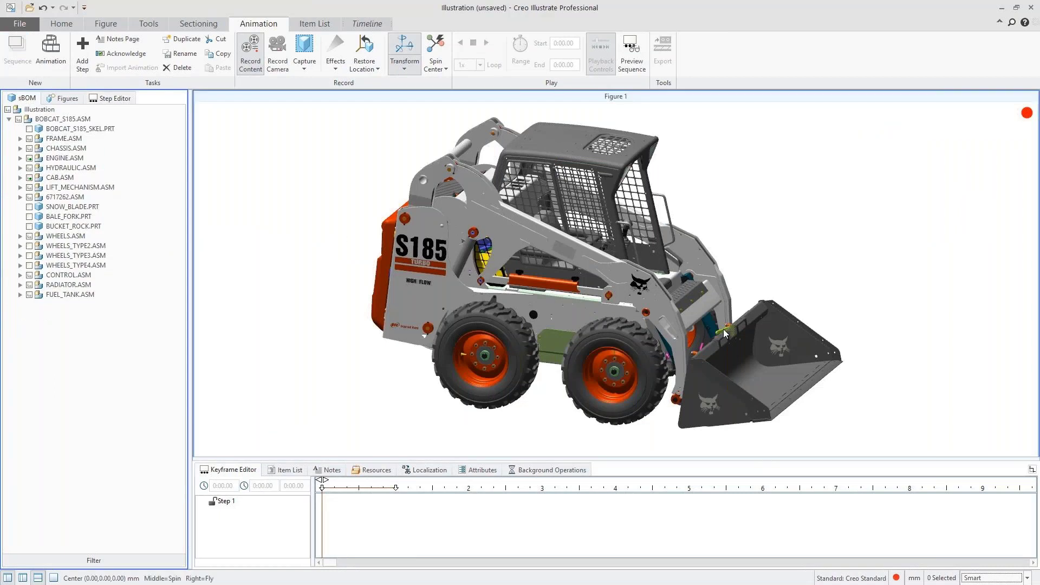
mouse_move(716, 302)
left_mouse_down()
mouse_move(727, 281)
mouse_move(723, 292)
left_mouse_up()
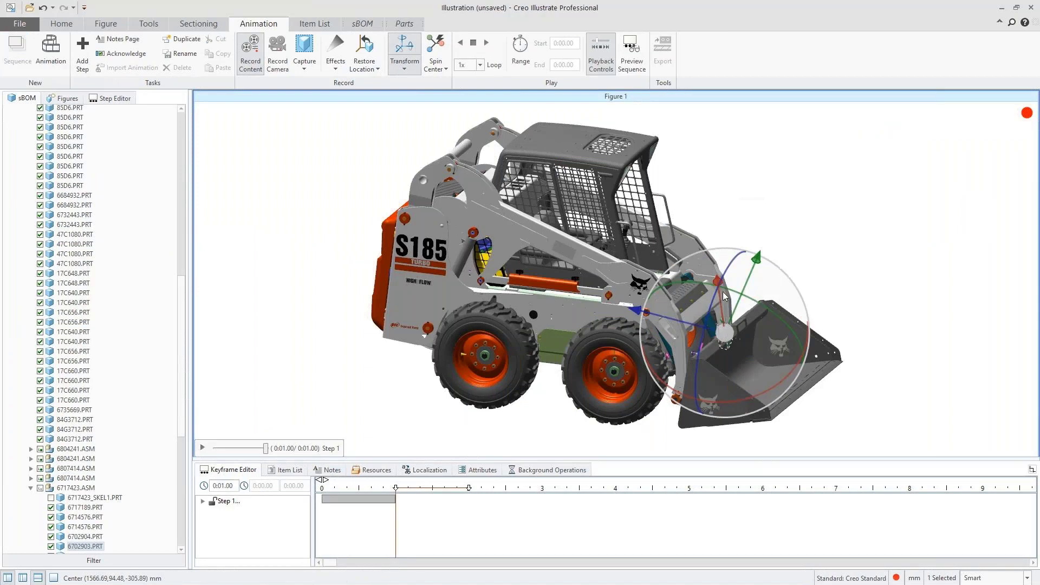
key("Escape")
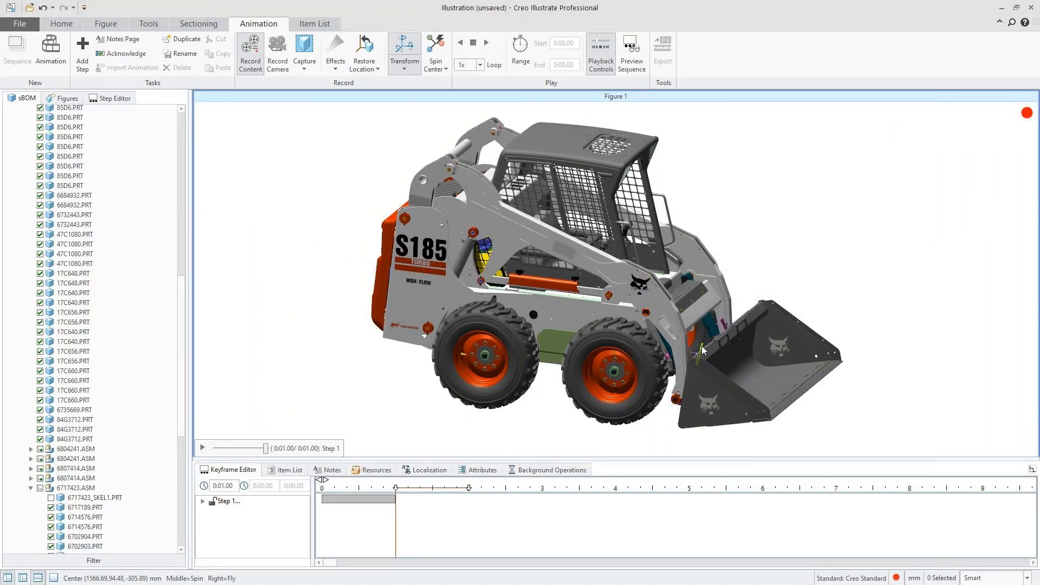
Record a 50° rotation of the other bucket release lever, 6702904.PRT
left_click(701, 346)
left_click_drag(697, 317, 677, 327)
type("50")
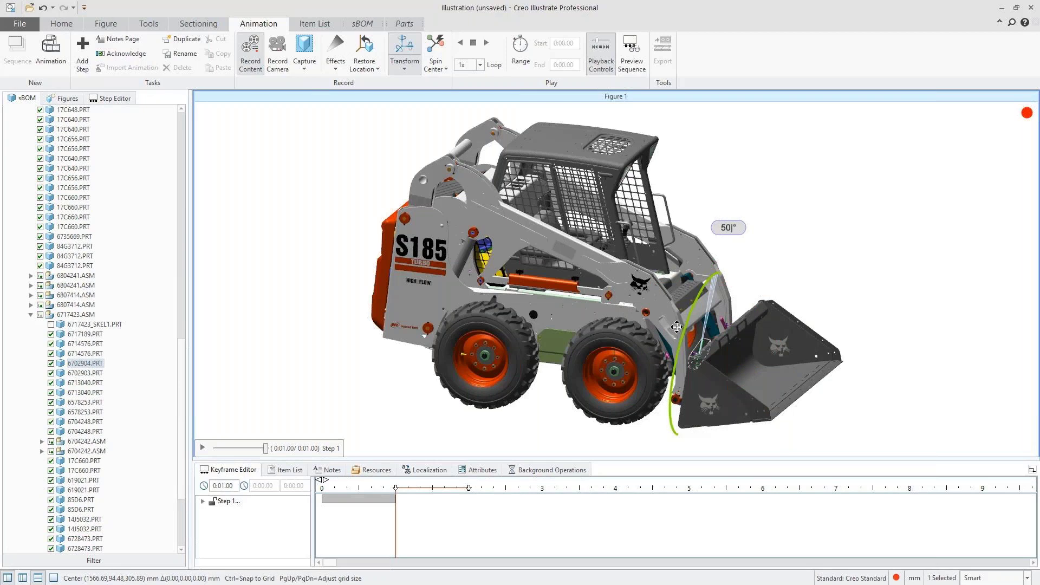
key("Return")
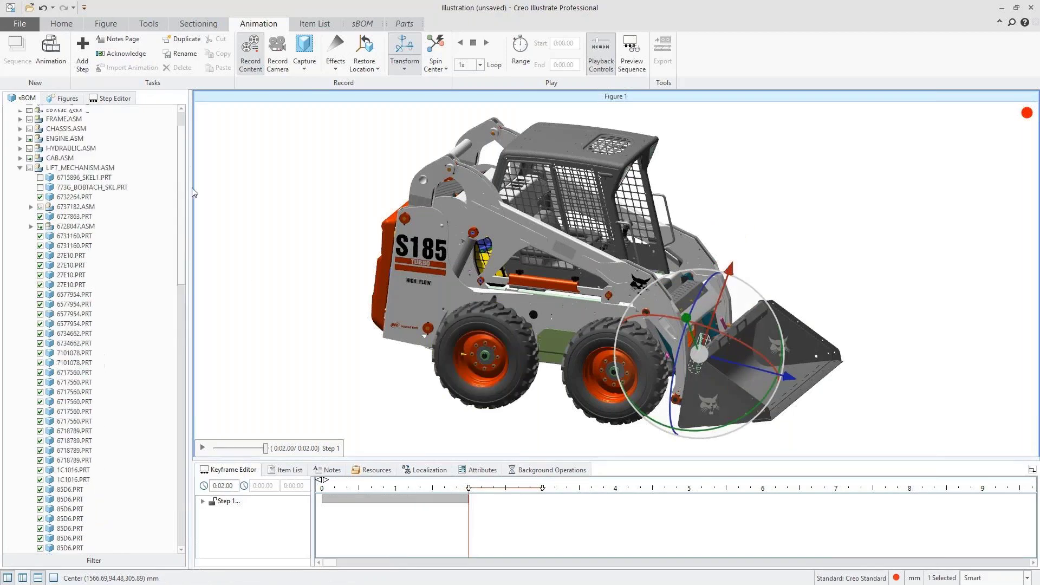
Record backing the loader away from the bucket by moving its frame, chassis, engine, hydraulic, cab, lift, wheels, control, radiator and fuel tank assemblies together
scroll(92, 217, "up", 1)
left_click(20, 187)
left_click(71, 187)
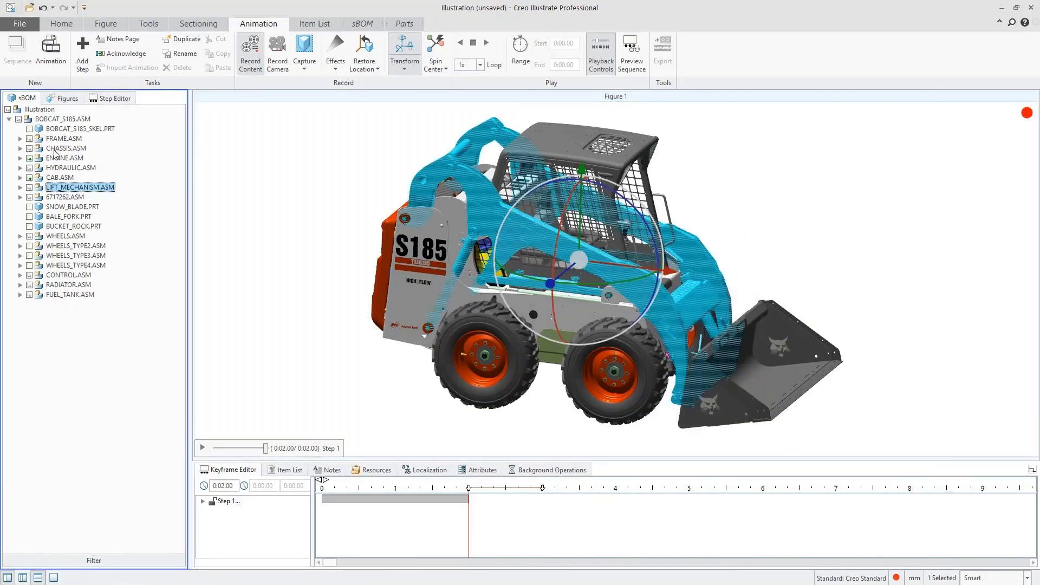
left_click(63, 138, "shift")
left_click(65, 236, "ctrl")
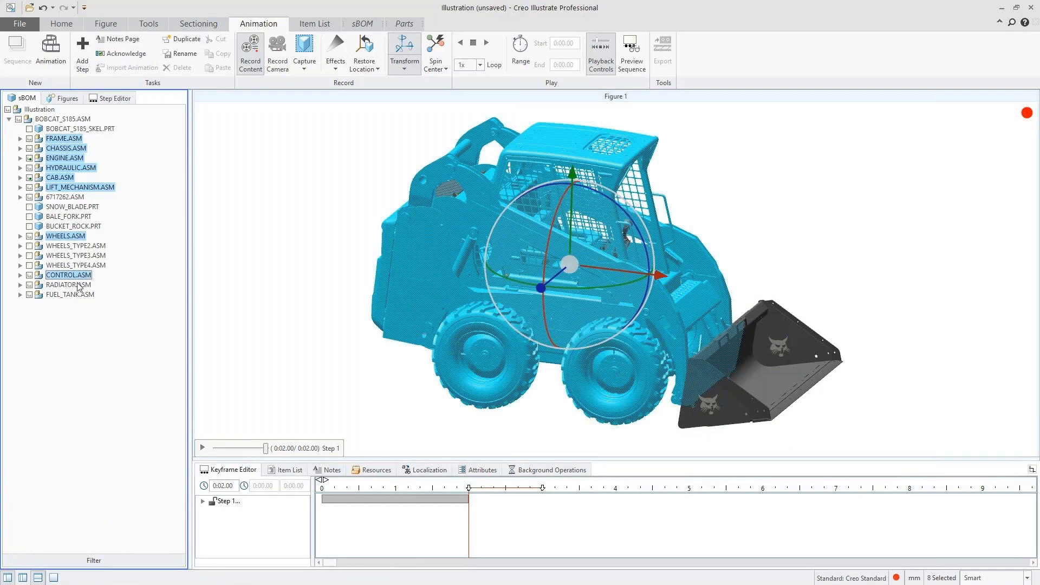
left_click(68, 275, "ctrl")
left_click(69, 284, "ctrl")
left_click(78, 295, "ctrl")
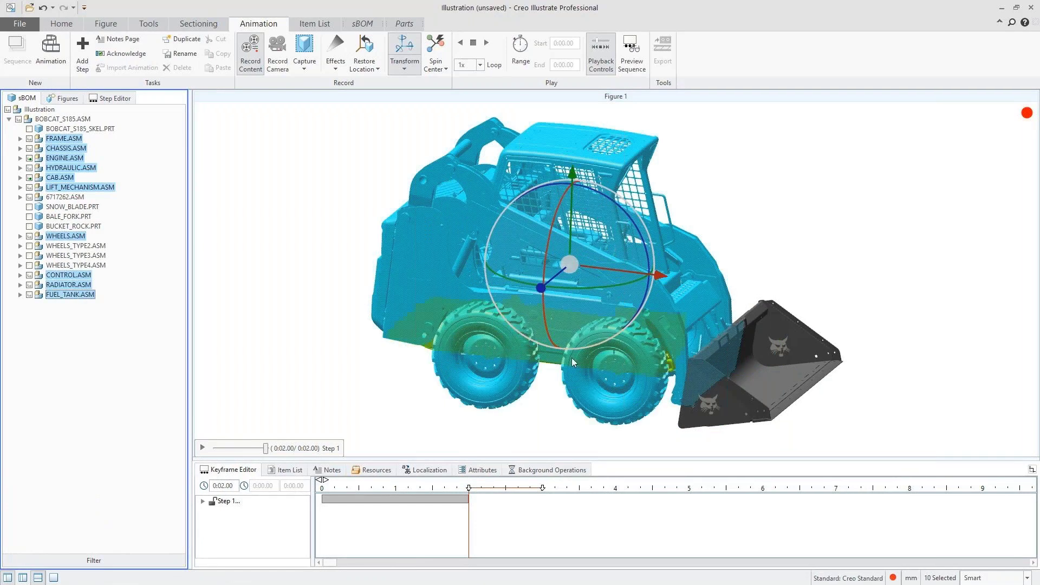
left_click_drag(660, 276, 475, 252)
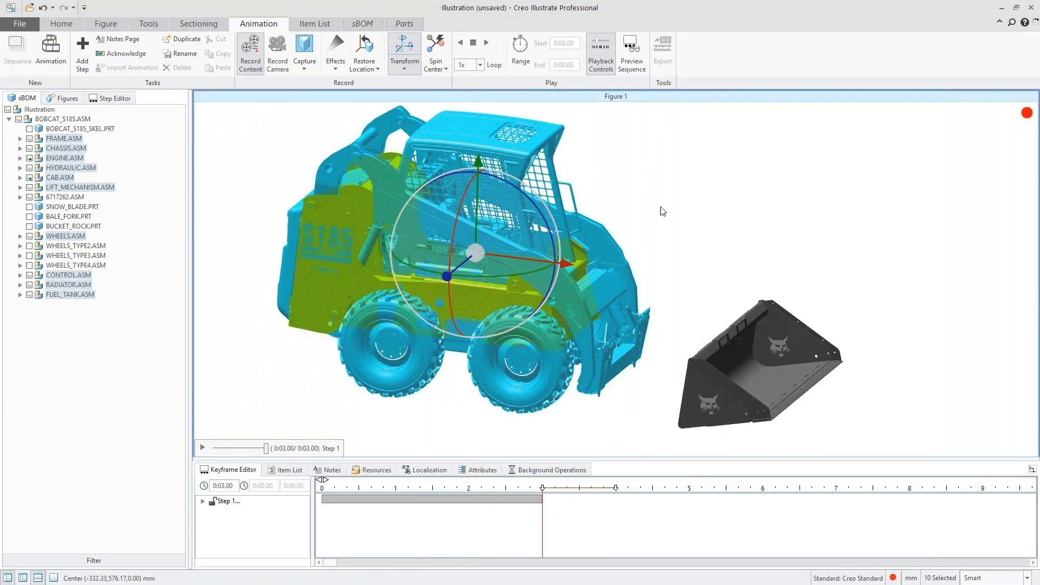
left_click(266, 329)
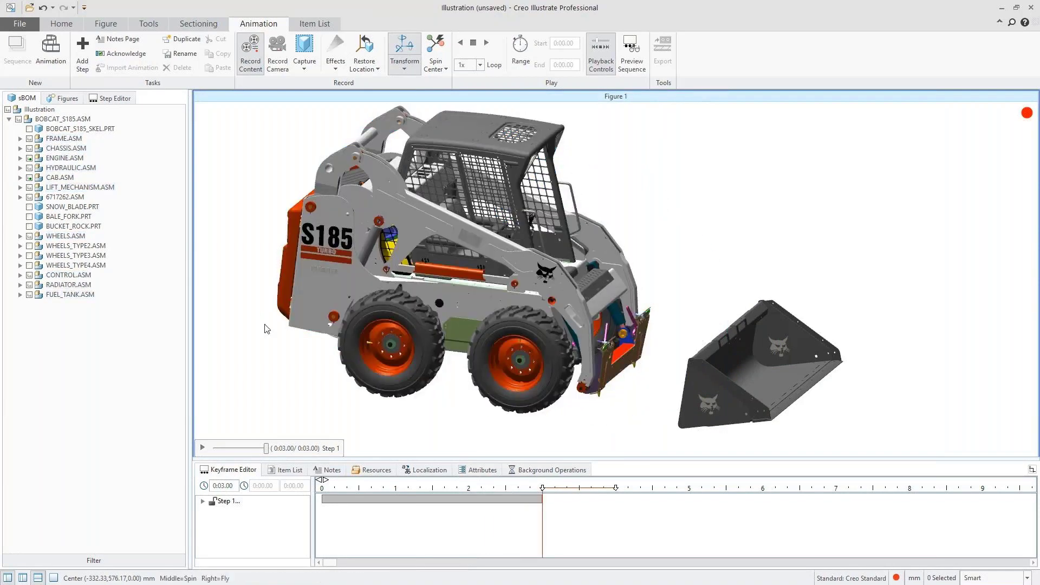
Apply a Fade Out effect to the detached bucket assembly 6717262.ASM
left_click(64, 198)
left_click(336, 54)
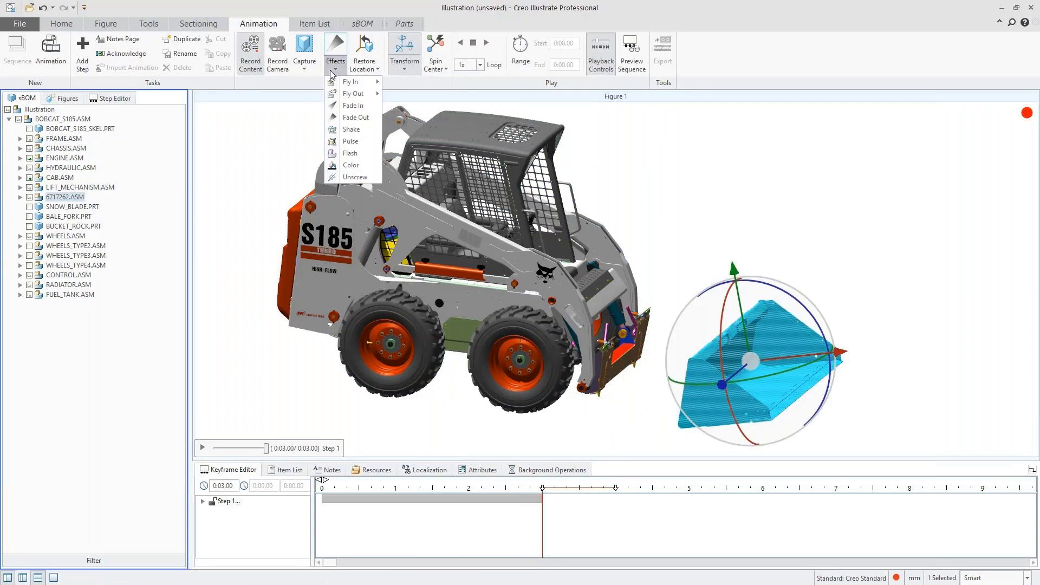
left_click(352, 117)
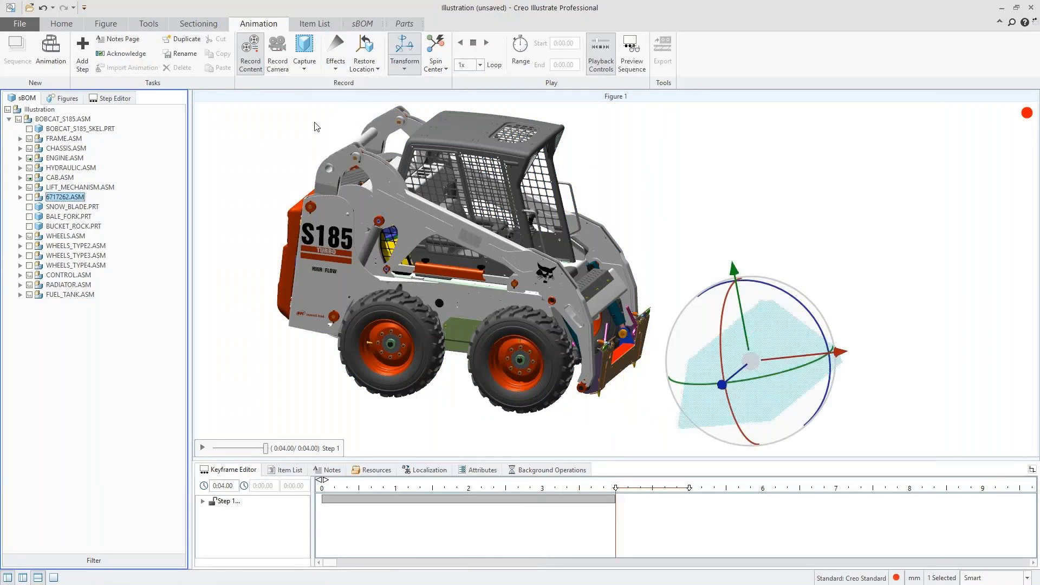
Add a second sequence step and apply a Fade In effect to BALE_FORK.PRT
left_click(111, 98)
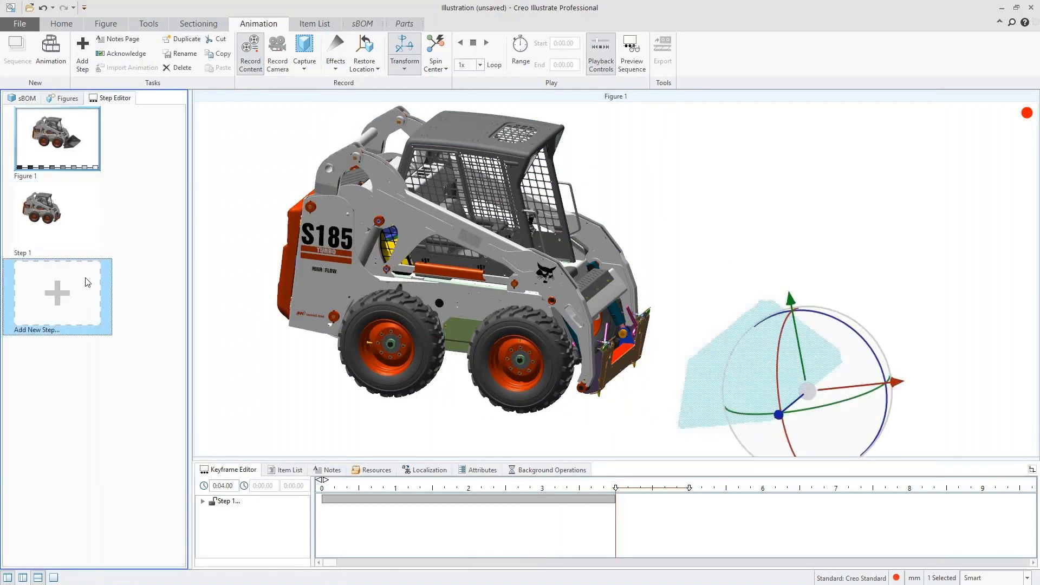
left_click(87, 283)
left_click(87, 218)
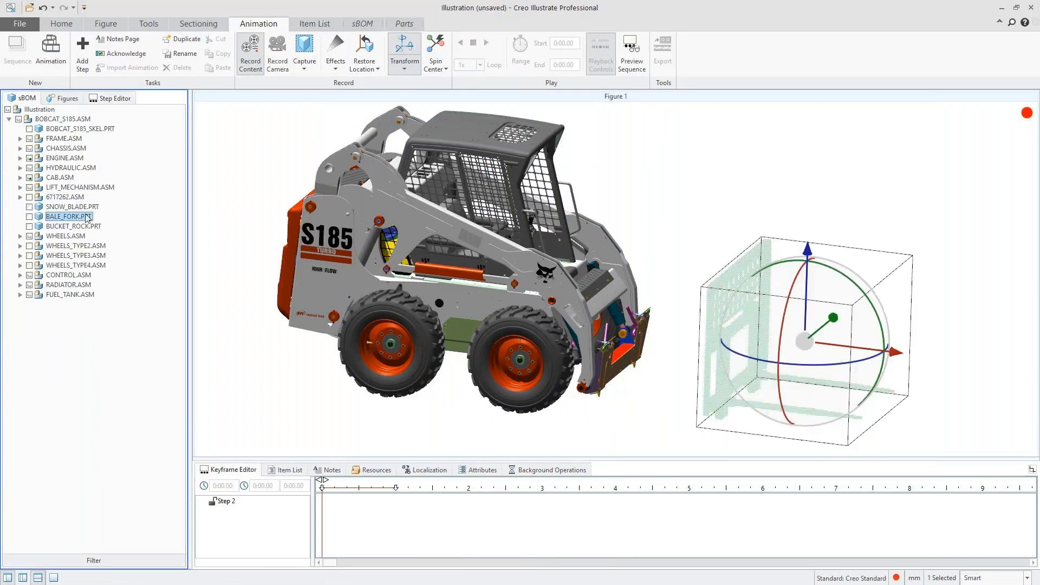
left_click(336, 54)
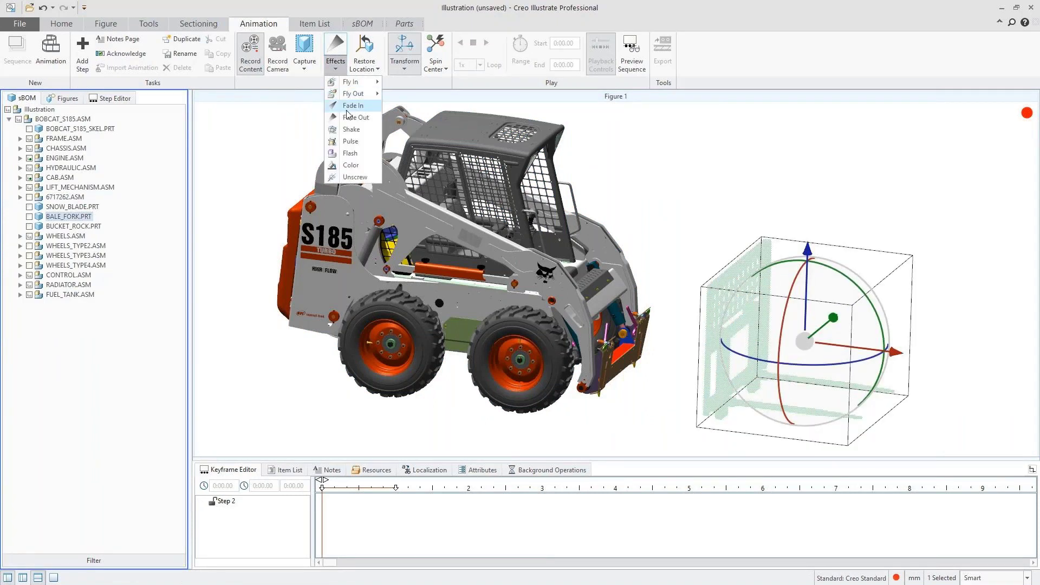
left_click(353, 106)
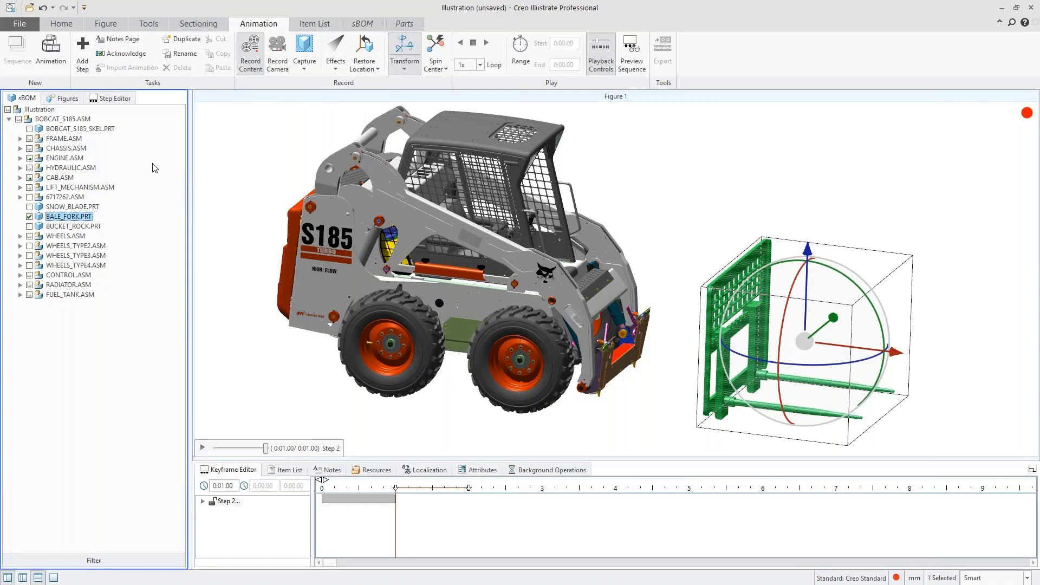
Add a third step to the sequence
left_click(114, 98)
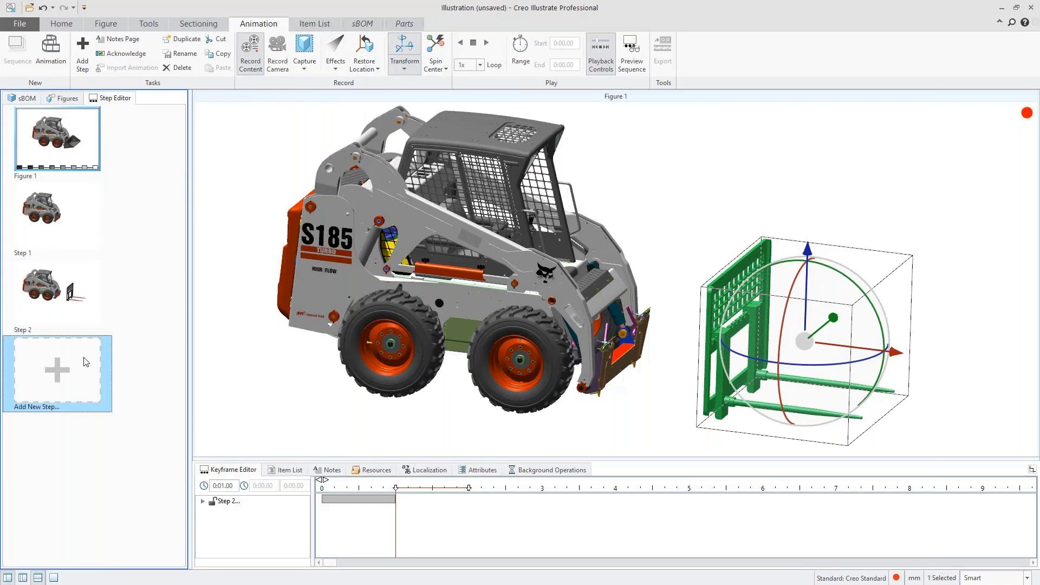
left_click(84, 362)
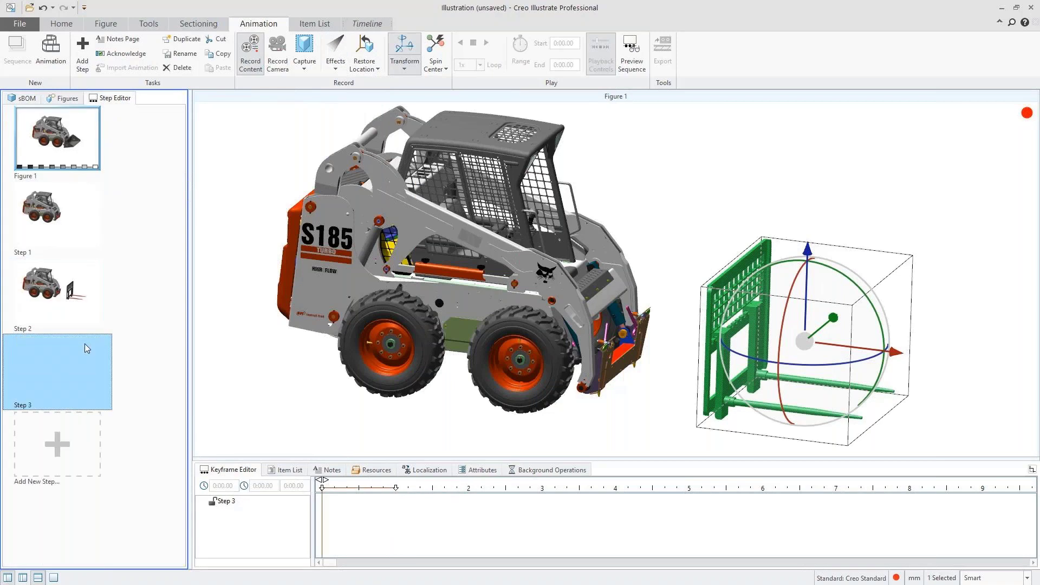
Record driving the loader up to the bale fork by moving its frame-to-lift, wheels, control, radiator and fuel tank assemblies together in Step 3
left_click(27, 99)
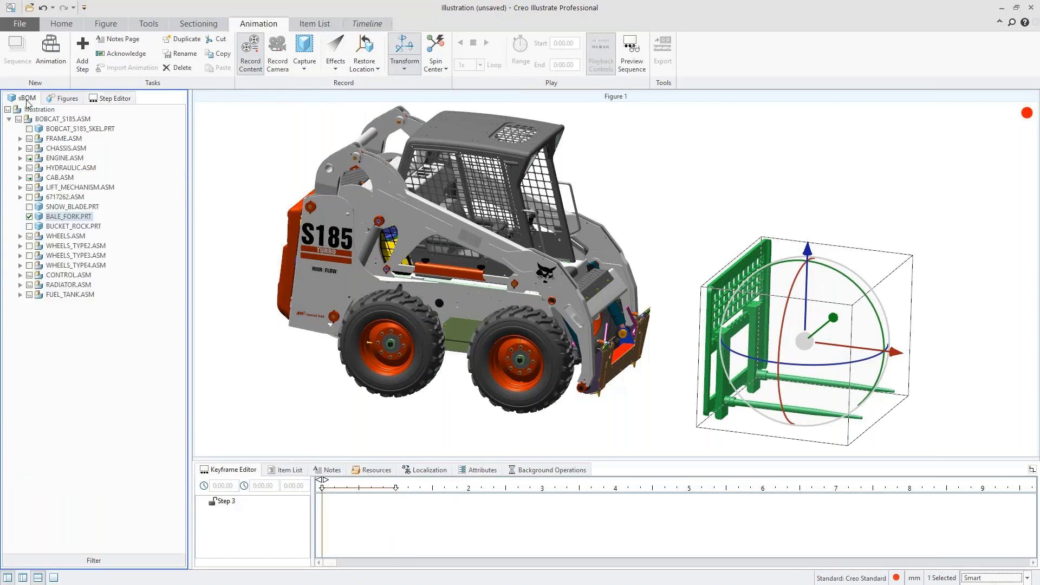
left_click(57, 139)
left_click(84, 188, "shift")
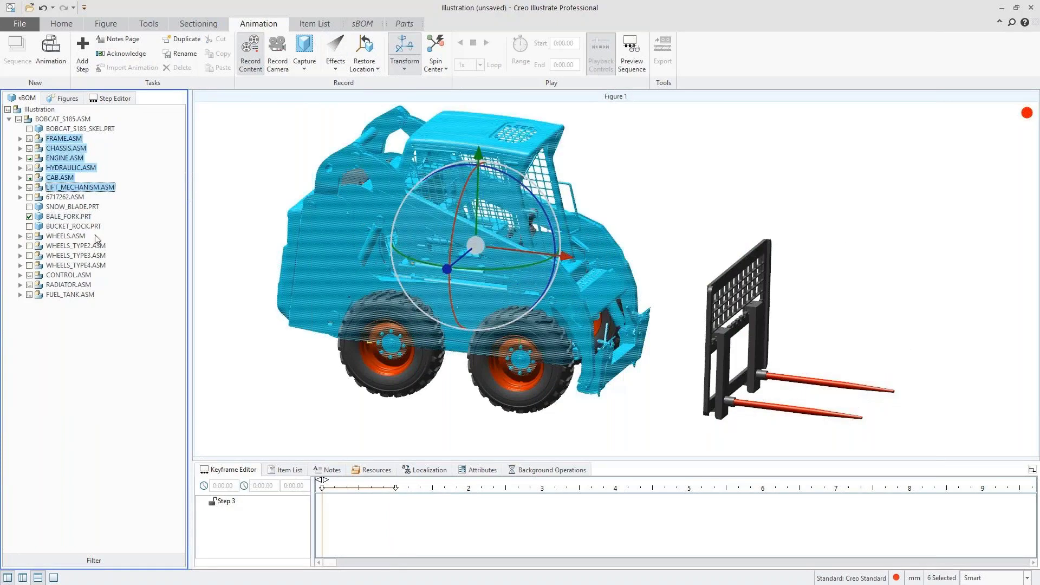
left_click(65, 236, "ctrl")
left_click(68, 275, "ctrl")
left_click(69, 285, "ctrl")
left_click(82, 295, "ctrl")
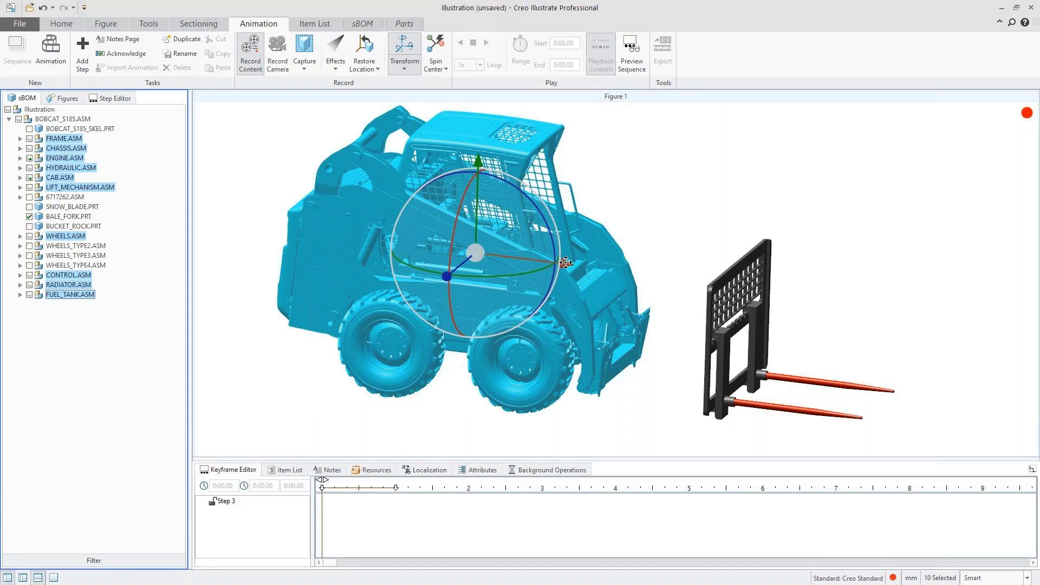
left_click_drag(565, 263, 606, 263)
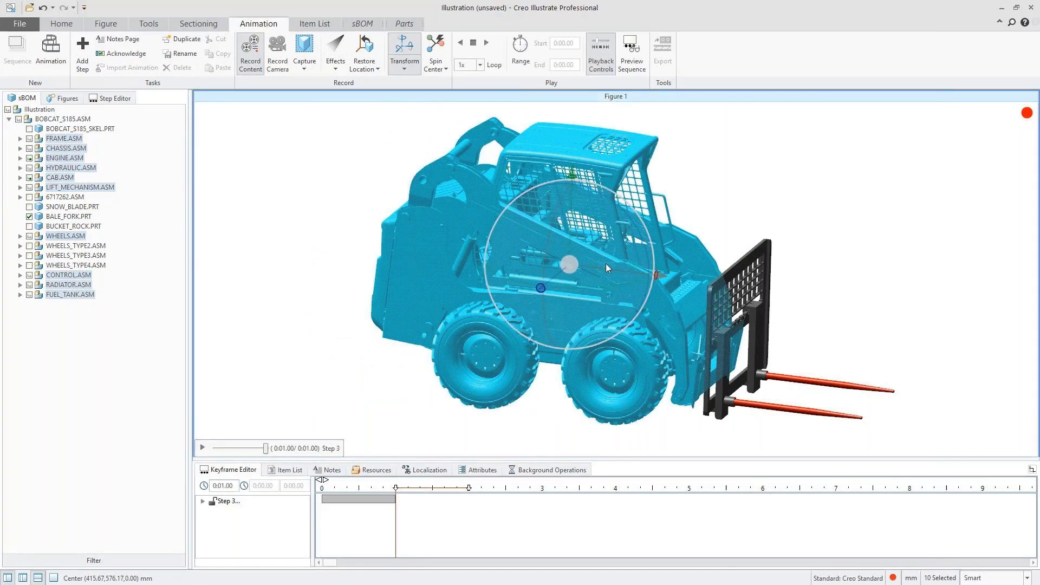
left_click(779, 176)
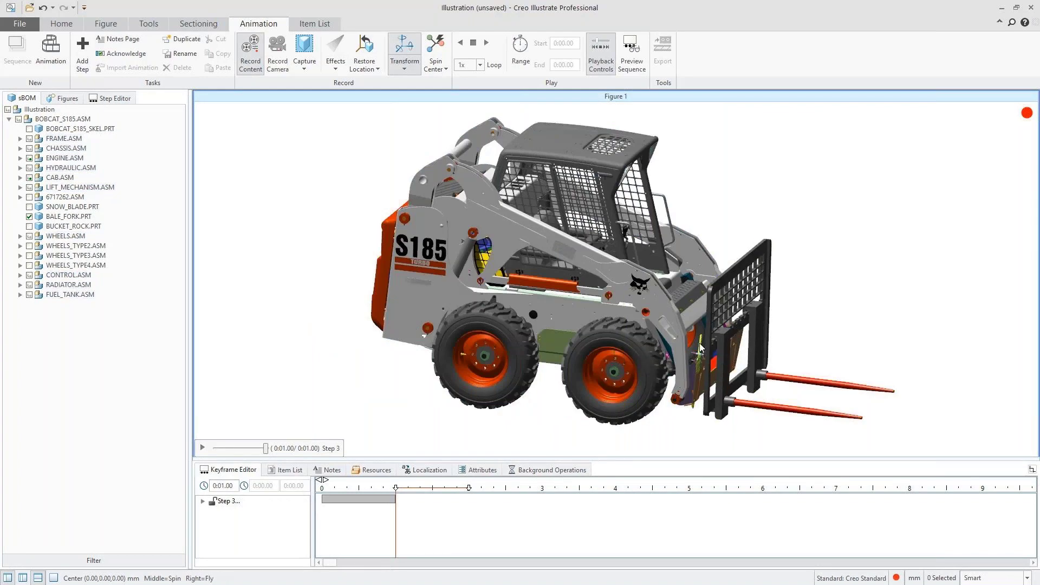
Record rotating the attachment latch lever 6702904.PRT by 50° in Step 3
left_click(701, 347)
left_click_drag(704, 297, 713, 282)
type("50")
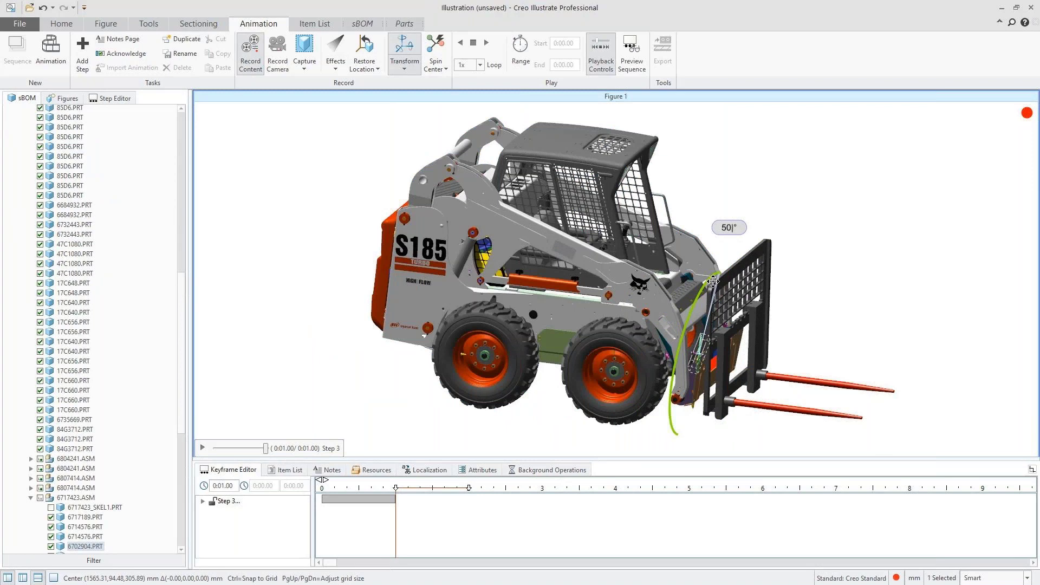
key("Return")
scroll(817, 324, "up", 1)
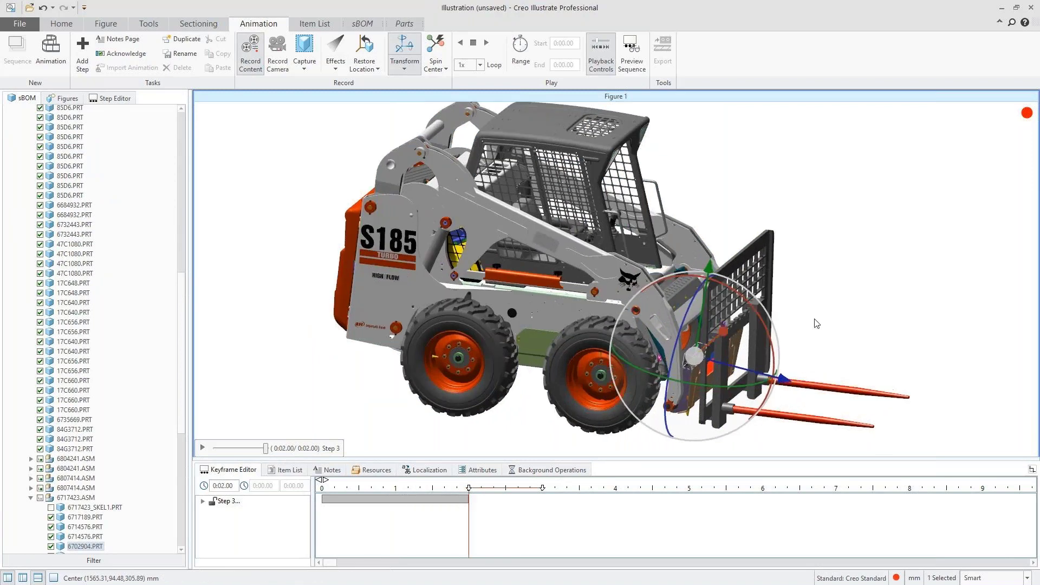
left_click(817, 323)
Record rotating the second attachment latch lever, 6702903.PRT, in Step 3
scroll(756, 320, "up", 3)
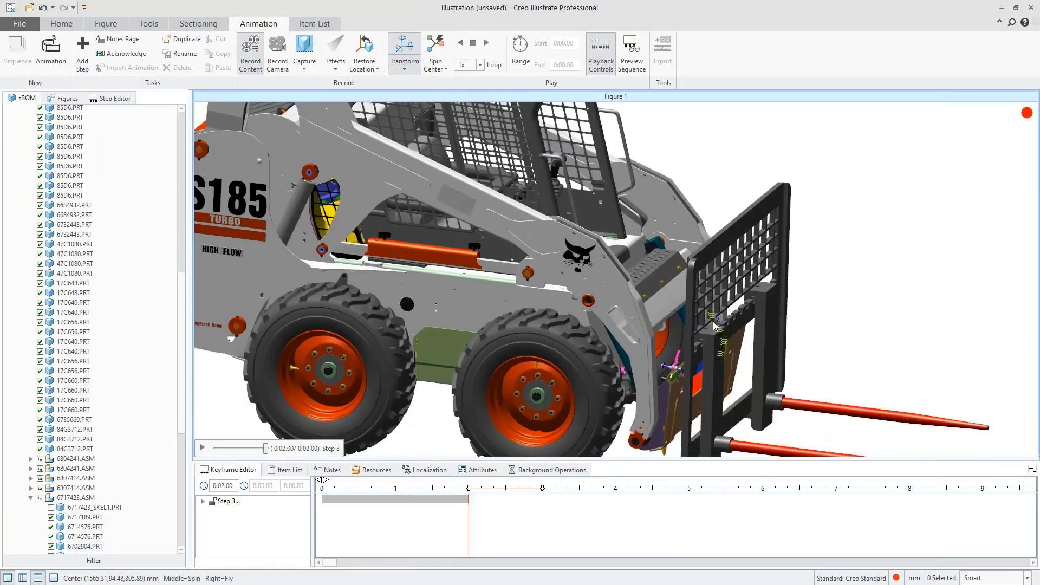
left_click(715, 325)
mouse_move(710, 324)
left_mouse_down()
mouse_move(695, 327)
mouse_move(704, 306)
left_mouse_up()
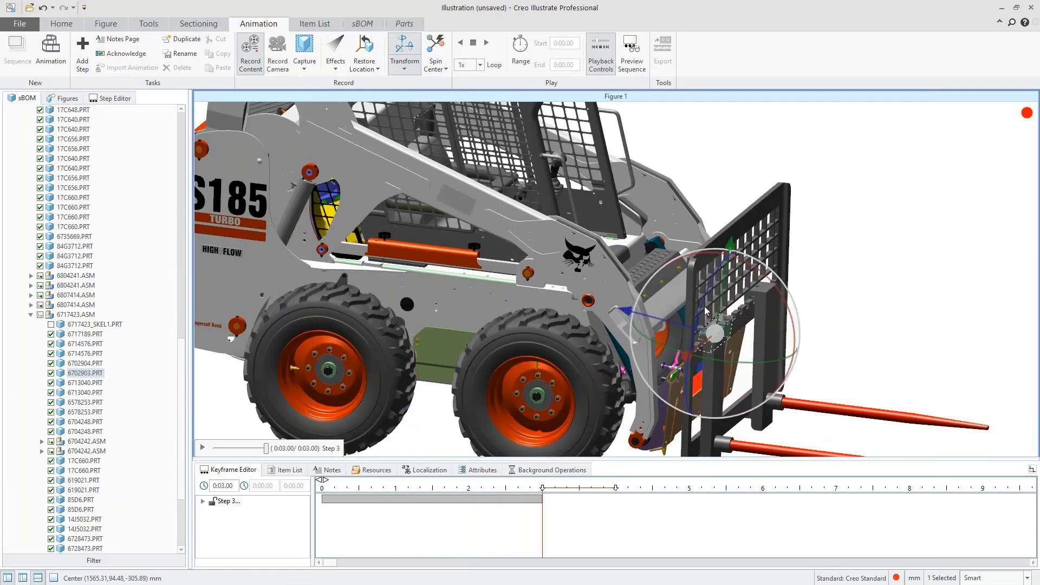
left_click(712, 196)
scroll(712, 196, "down", 3)
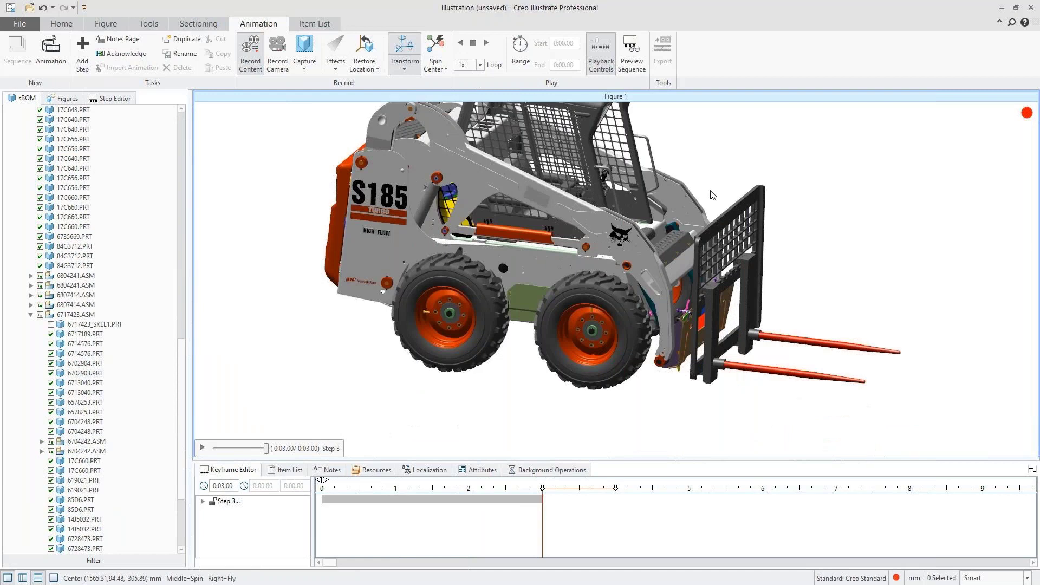
Publish the illustration as a PVZ file named bobcatV3.pvz in Documents, replacing the existing file
left_click(19, 24)
left_click(49, 140)
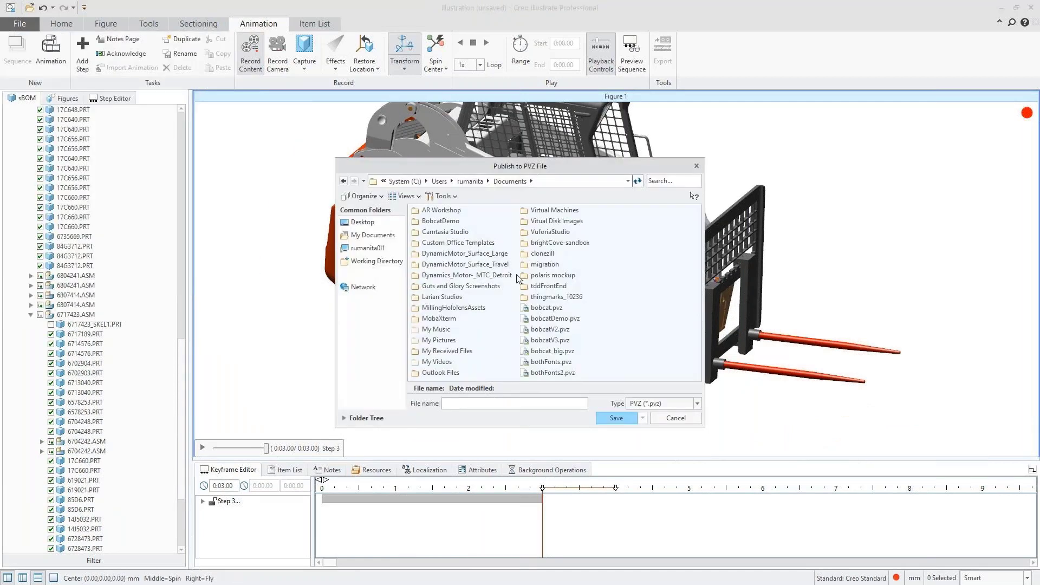
left_click(558, 343)
key("Return")
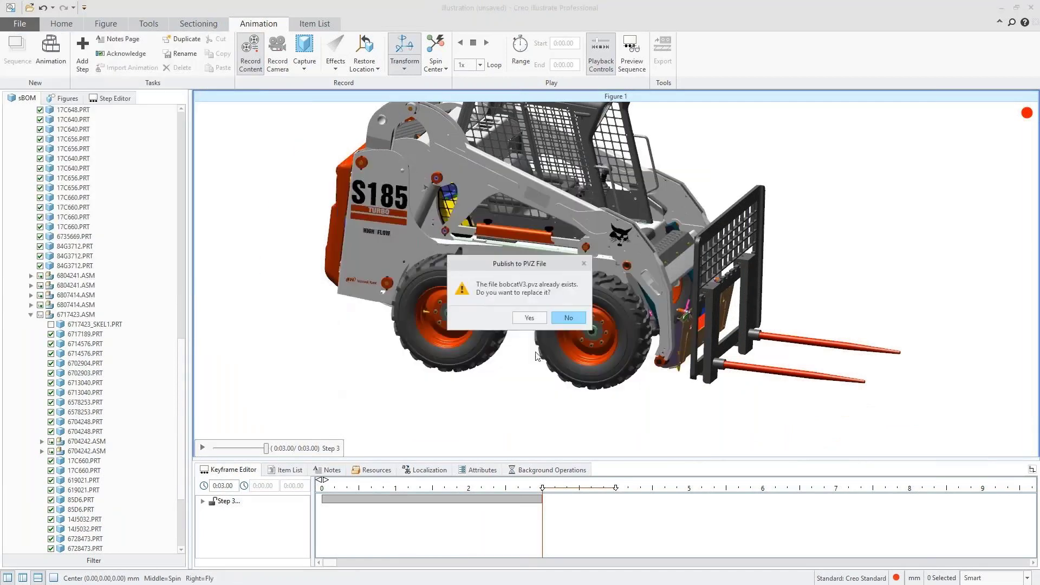
left_click(516, 323)
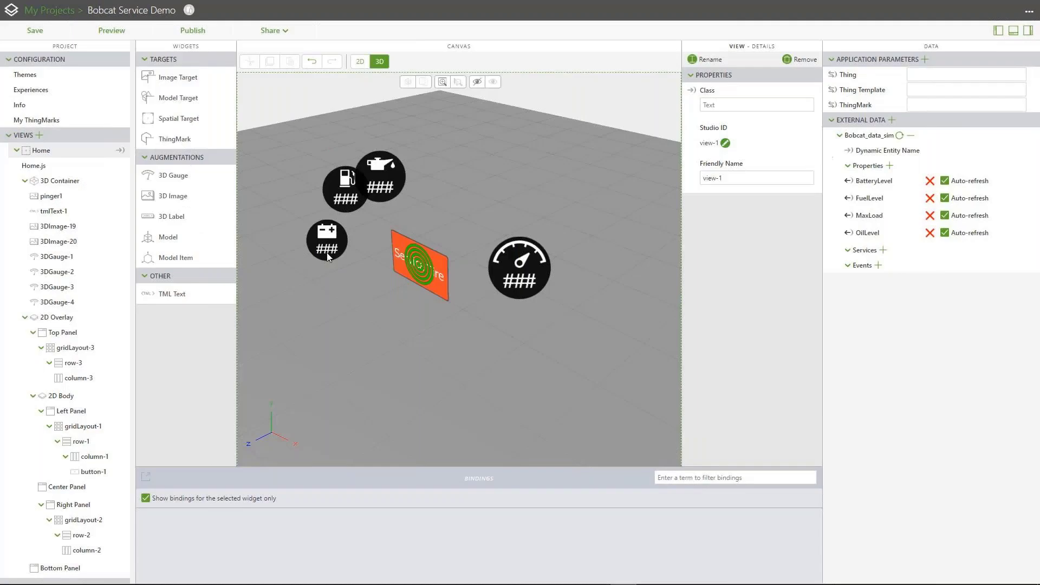
In the Vuforia Studio project, add a spatial target to the 3D scene and set its X and Z coordinates to 0
left_click_drag(207, 120, 437, 247)
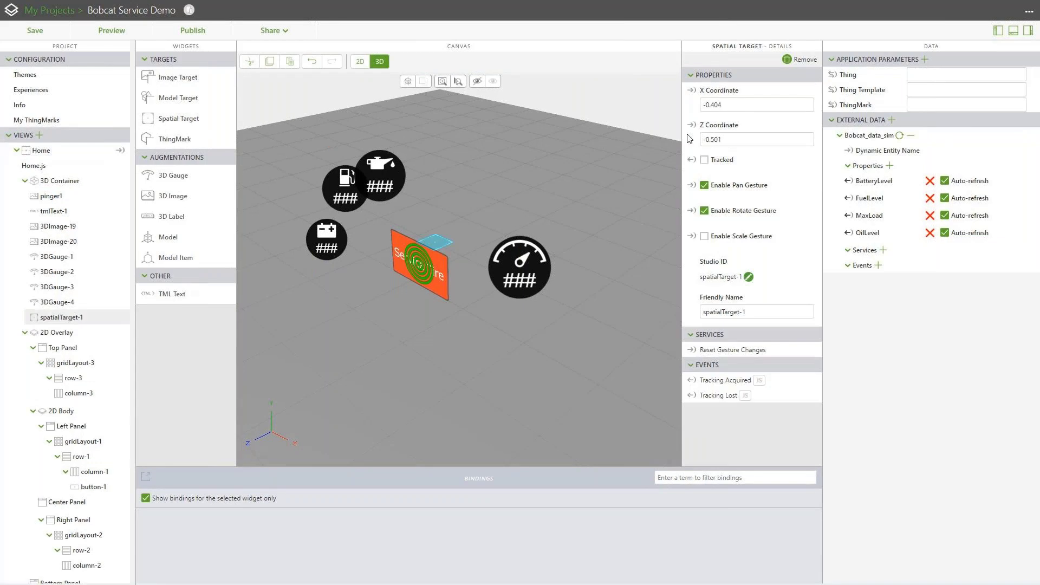
left_click(704, 105)
type("0")
left_click(728, 143)
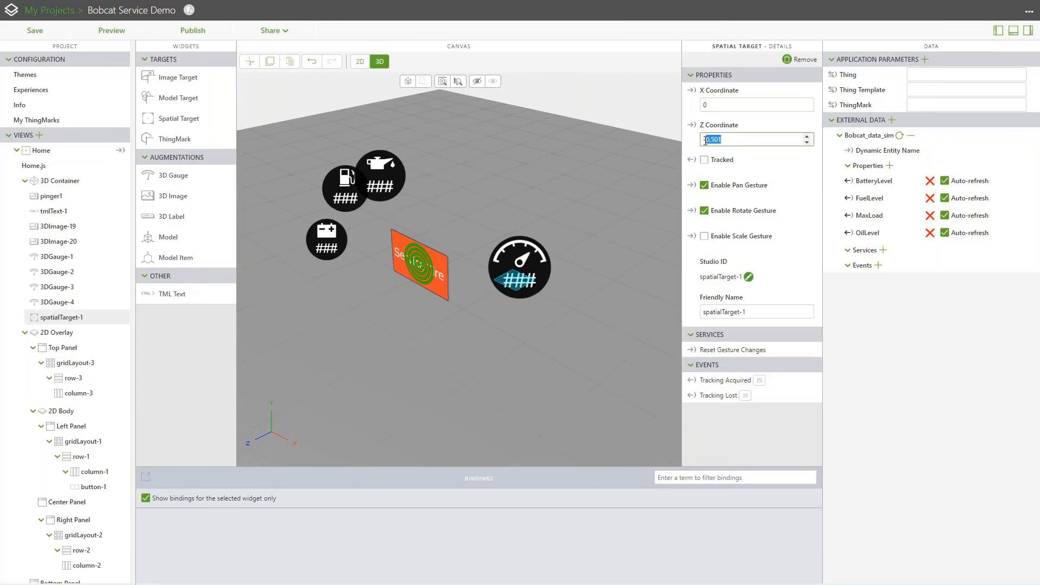
type("0")
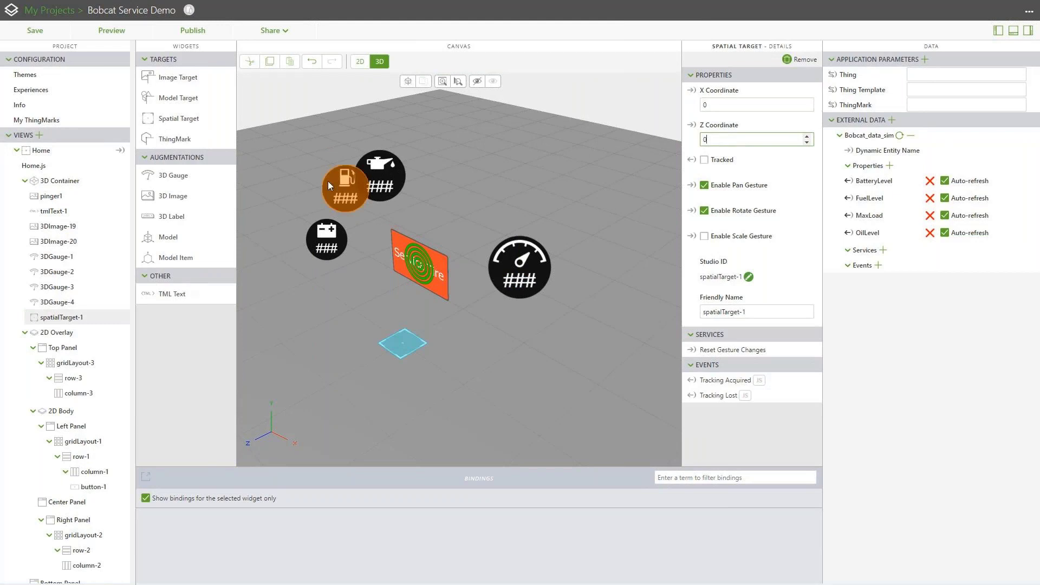
Add a Model widget near the spatial target and set its scale to 0.2
left_click_drag(185, 238, 407, 308)
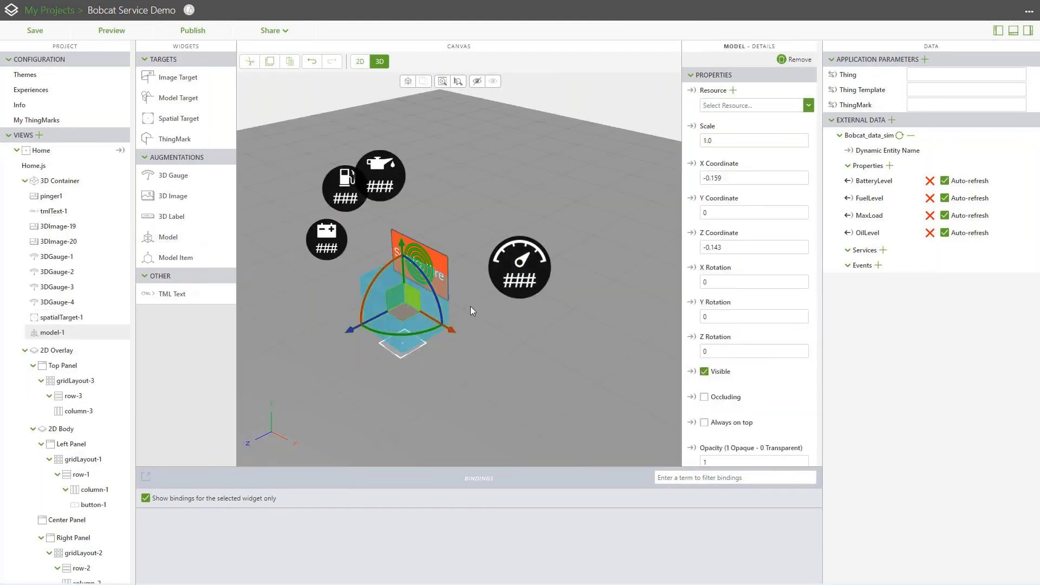
double_click(710, 141)
type("0.2")
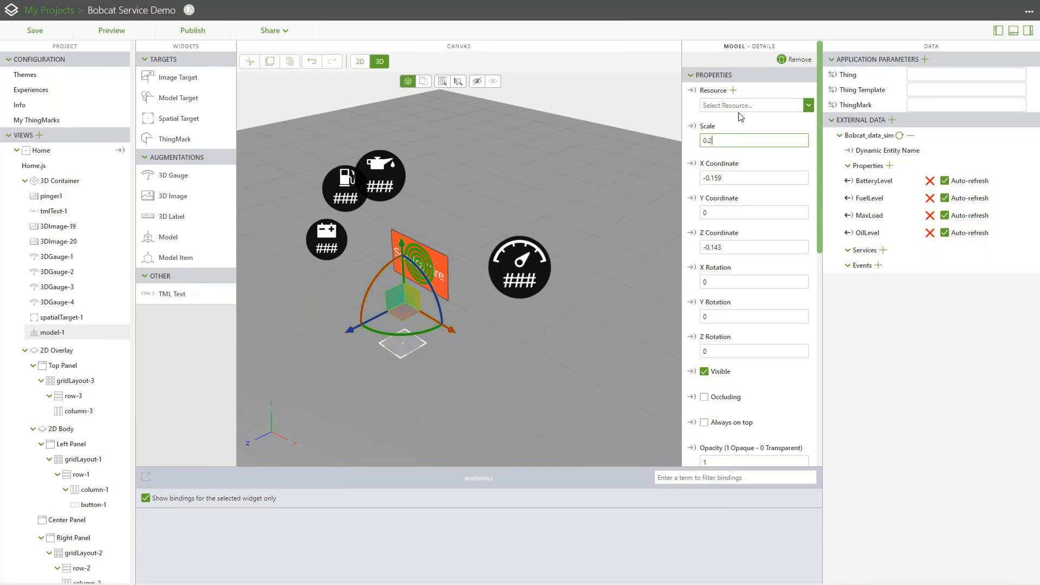
Add bobcatV3.pvz from Documents as the model's resource, toggling the Run CAD Optimizer option
left_click(734, 92)
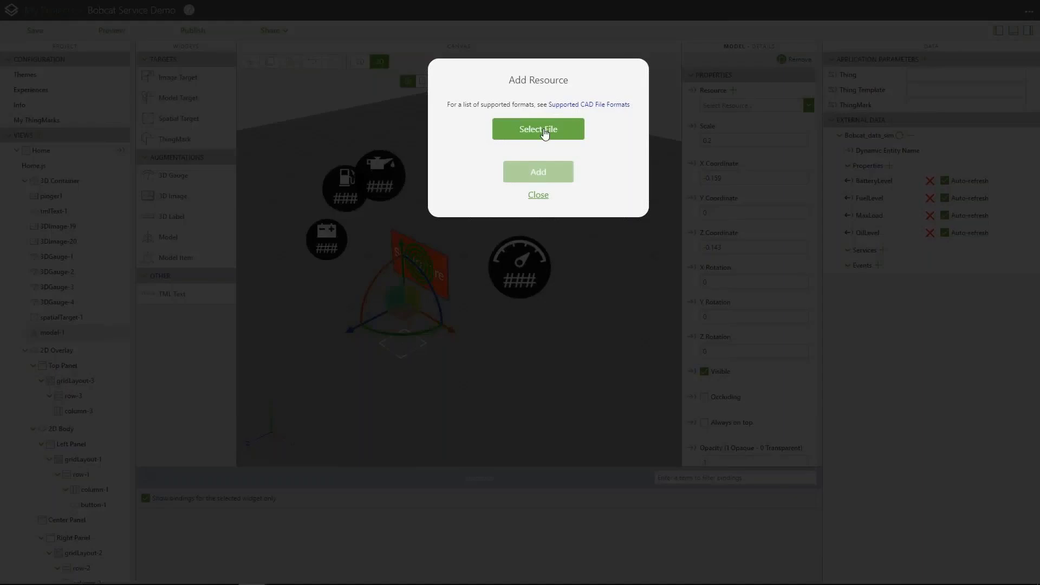
left_click(544, 134)
scroll(355, 212, "down", 5)
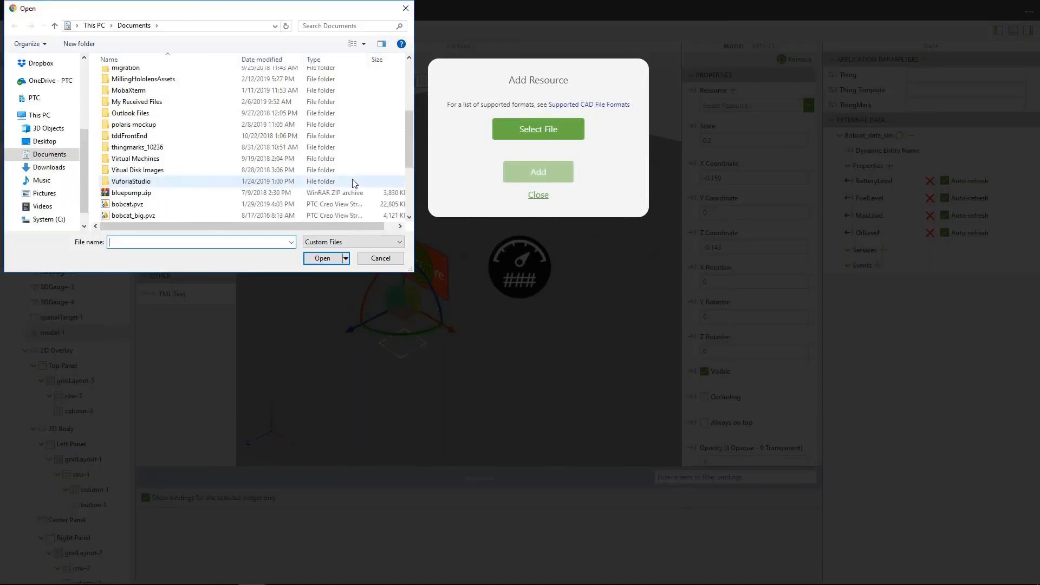
left_click(353, 183)
left_click(325, 258)
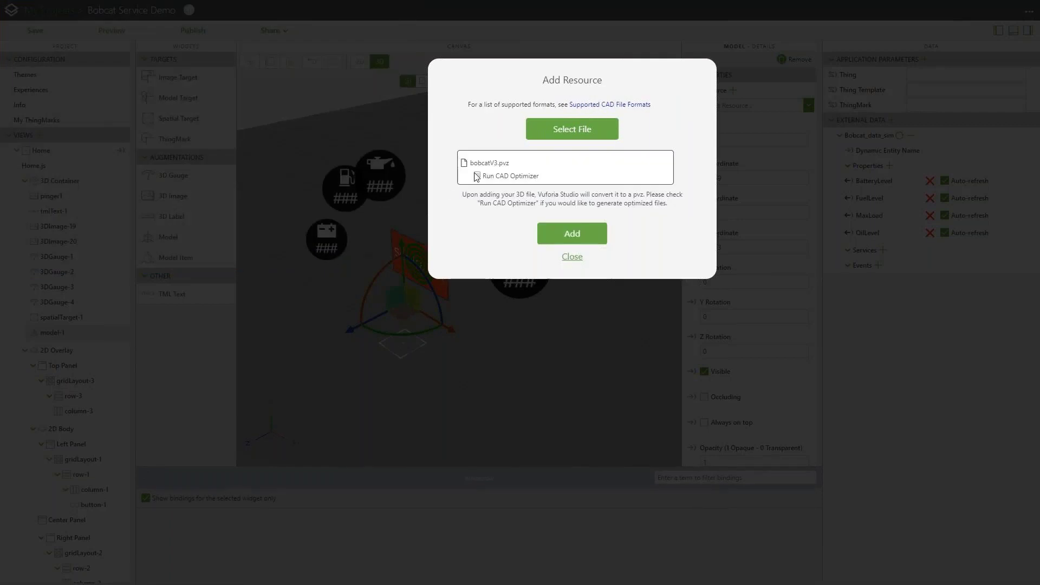
left_click(477, 176)
left_click(565, 236)
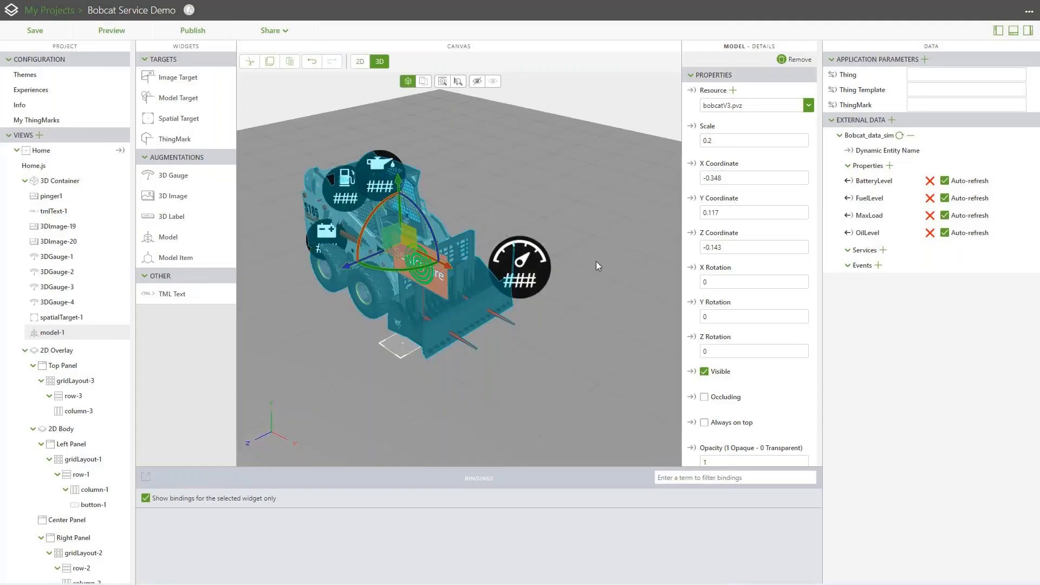
Assign the Figure 1 sequence to the Bobcat model
scroll(764, 390, "down", 4)
left_click(757, 302)
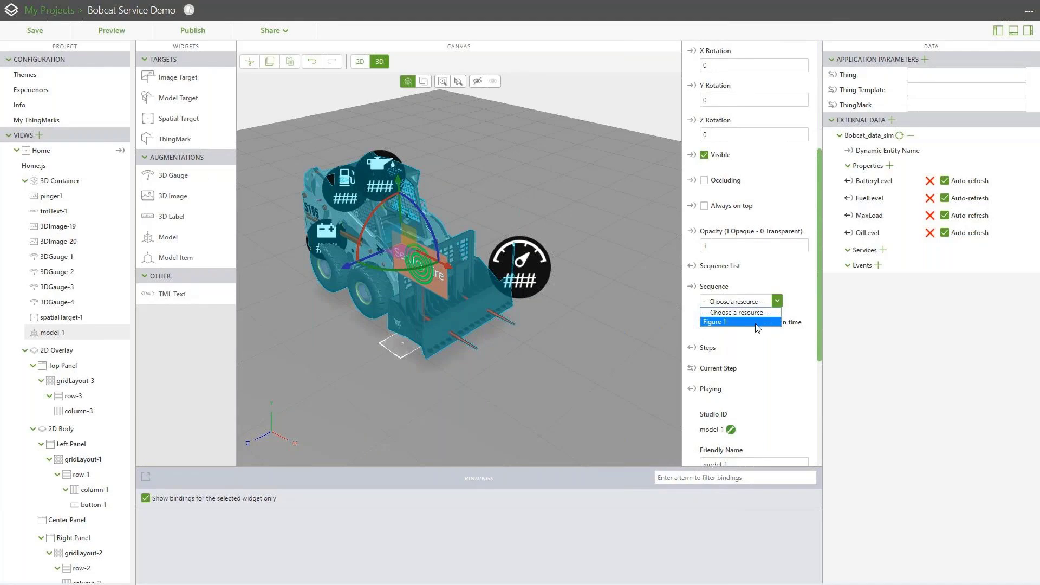
left_click(757, 323)
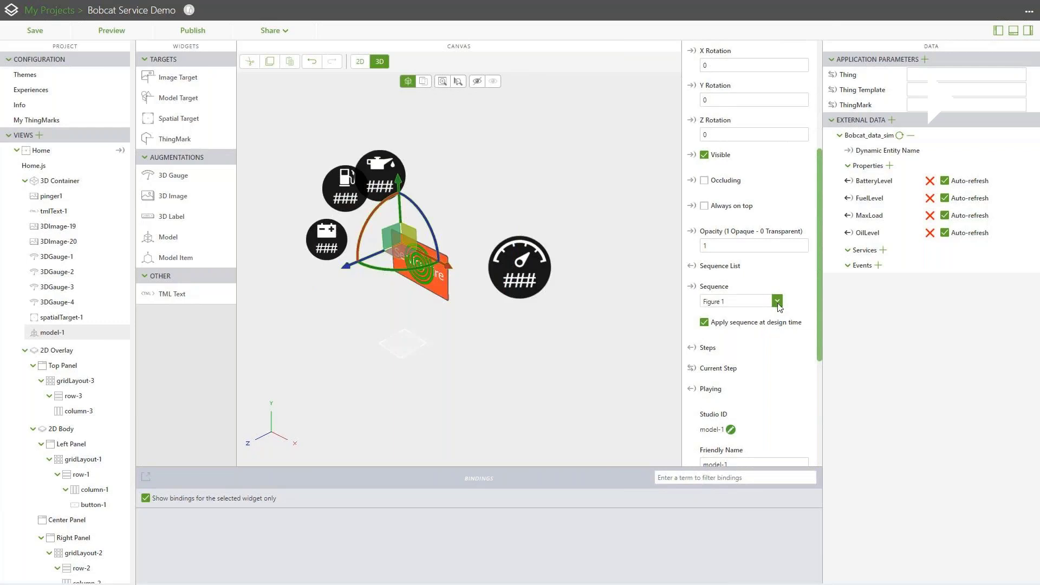
Set the model's X and Z coordinates to 0 and lower it to a Y coordinate of about 0.075
scroll(813, 294, "up", 5)
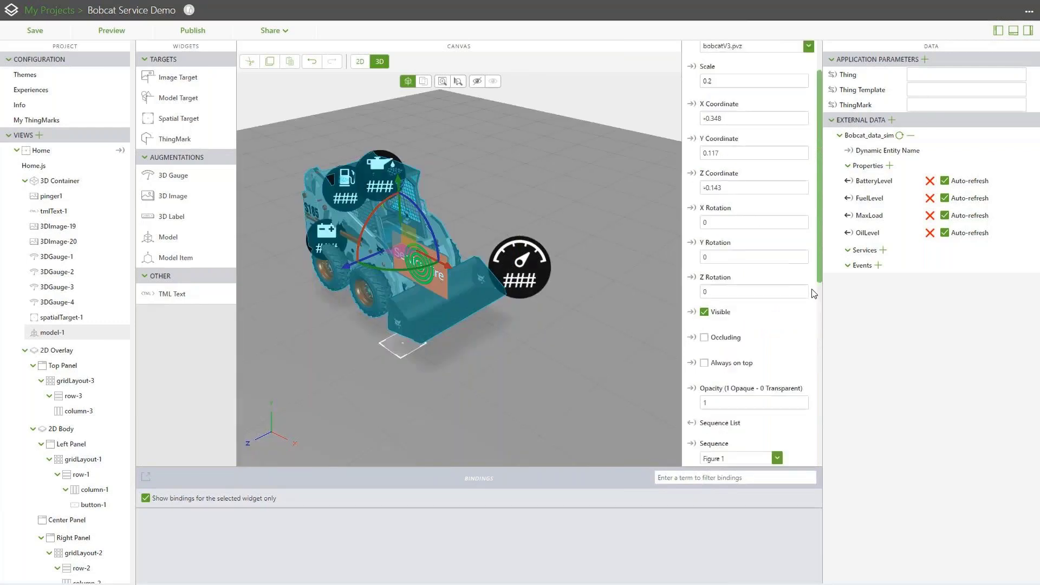
left_click(705, 179)
type("0")
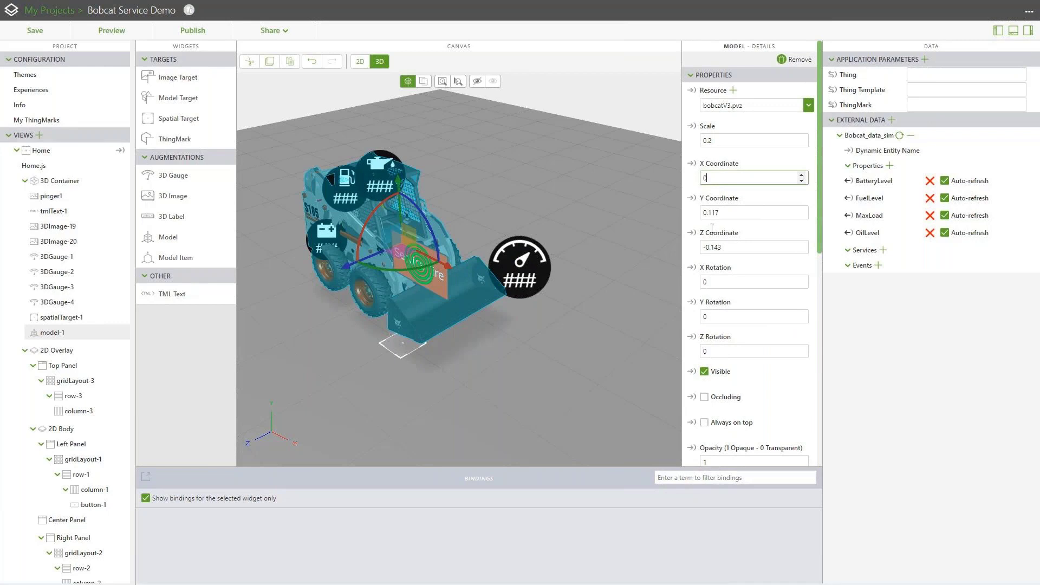
left_click(704, 249)
type("0")
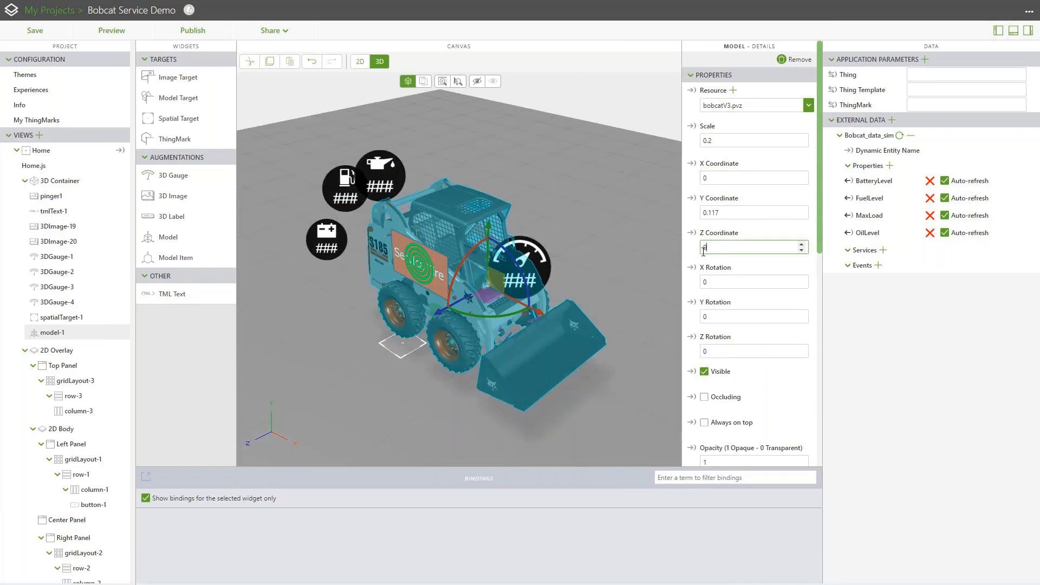
key("Return")
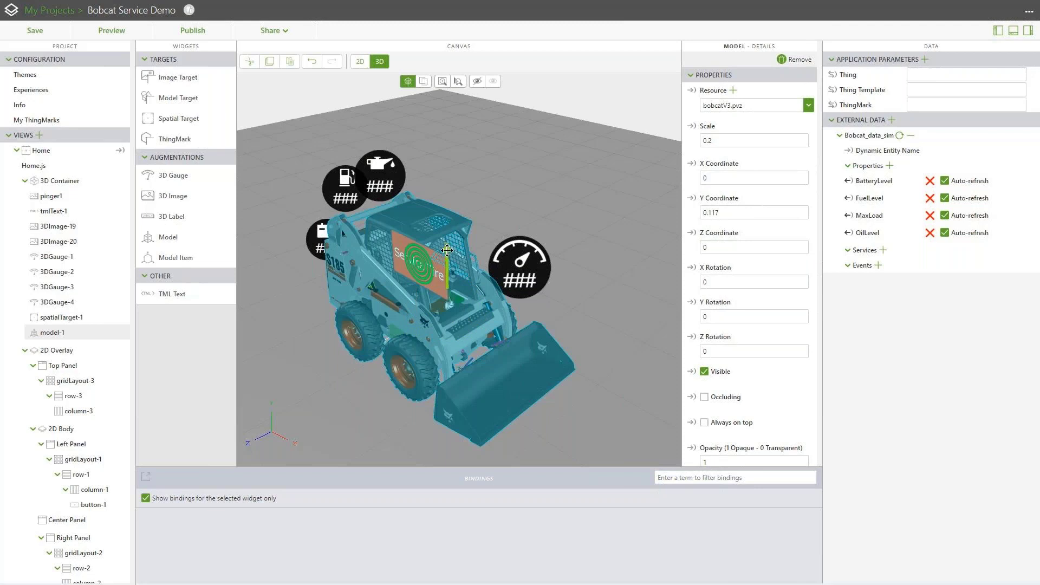
left_click_drag(447, 250, 449, 269)
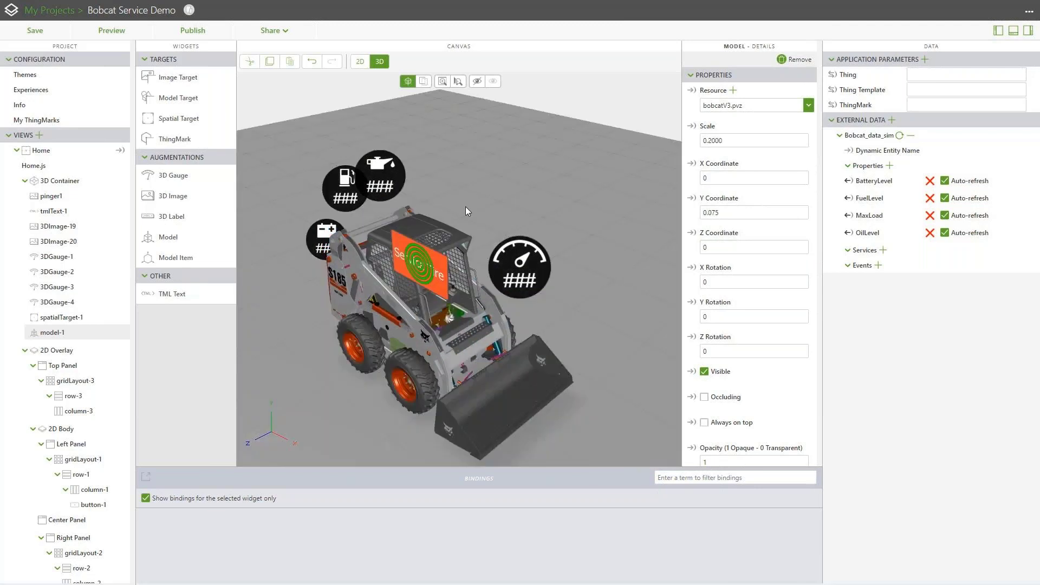
Add an application parameter named instructions
left_click(925, 59)
type("instructions")
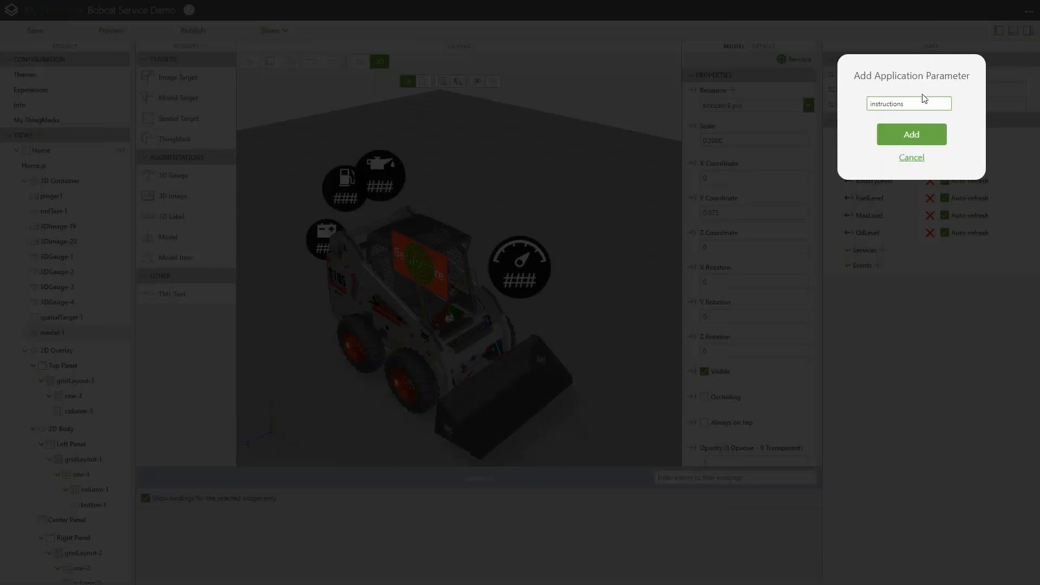
left_click(914, 134)
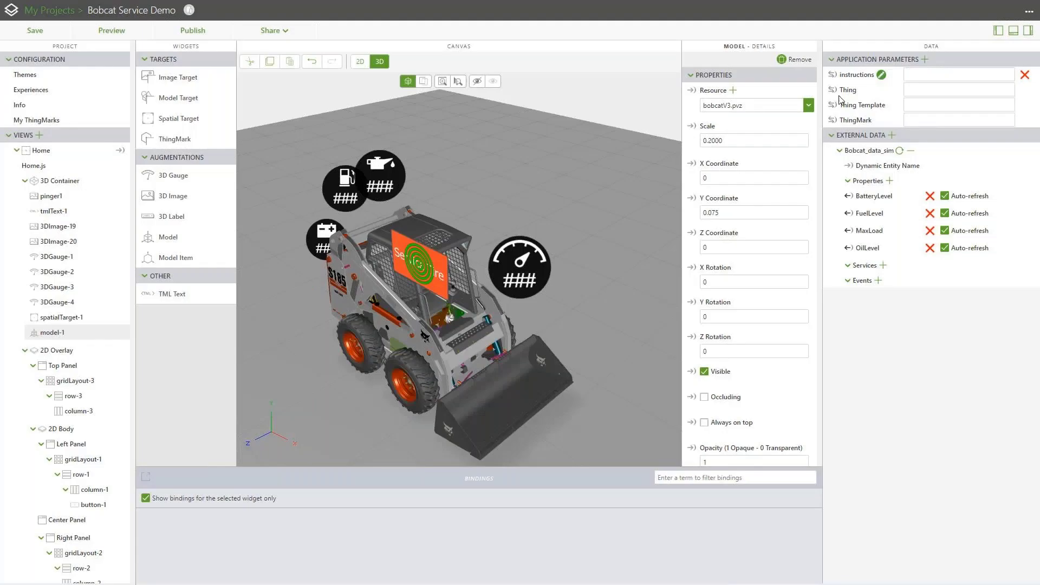
Add a label to the orange top panel of the 2D overlay and set its class to "simple-label white"
left_click(359, 63)
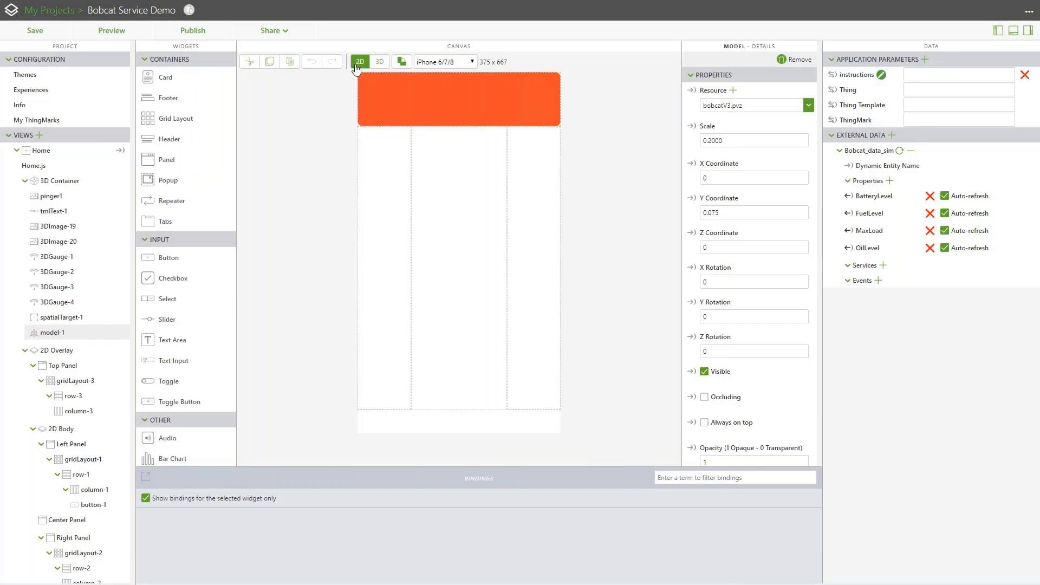
scroll(173, 263, "down", 2)
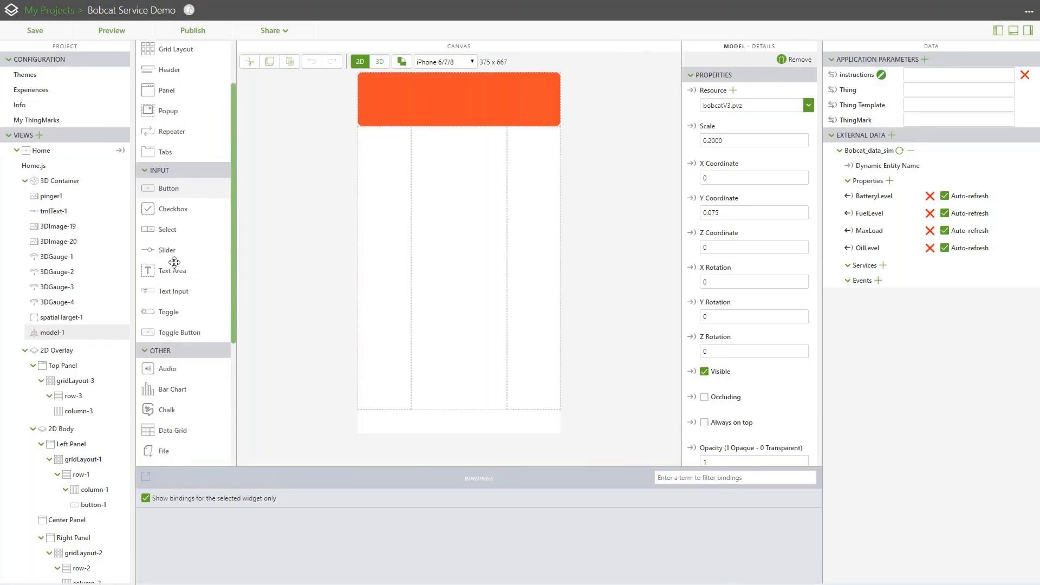
scroll(174, 263, "down", 6)
left_click_drag(174, 262, 450, 100)
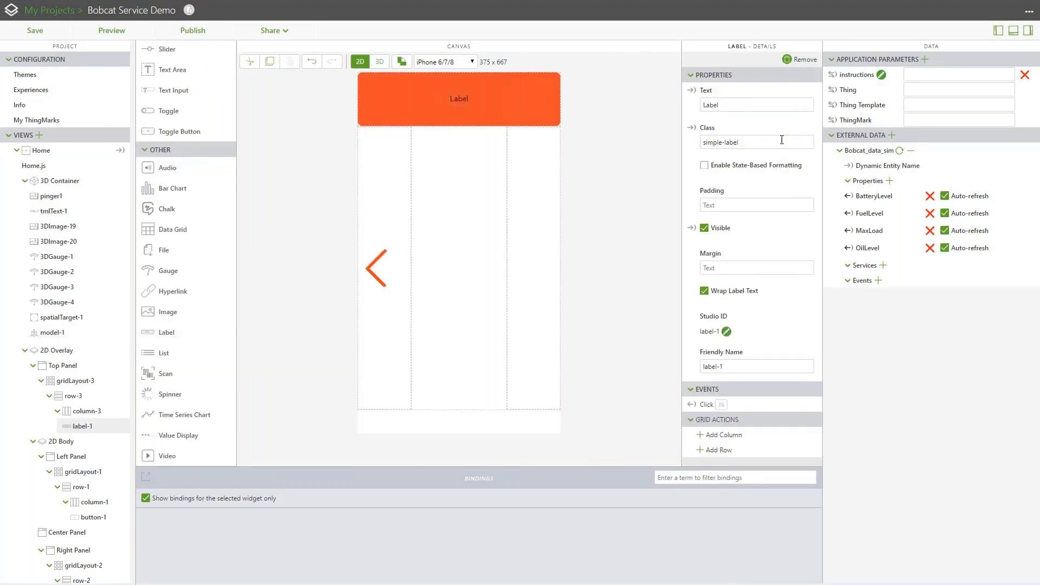
type("white")
Bind the instructions application parameter to the new label's Text property
left_click(828, 78)
left_click_drag(713, 92, 712, 93)
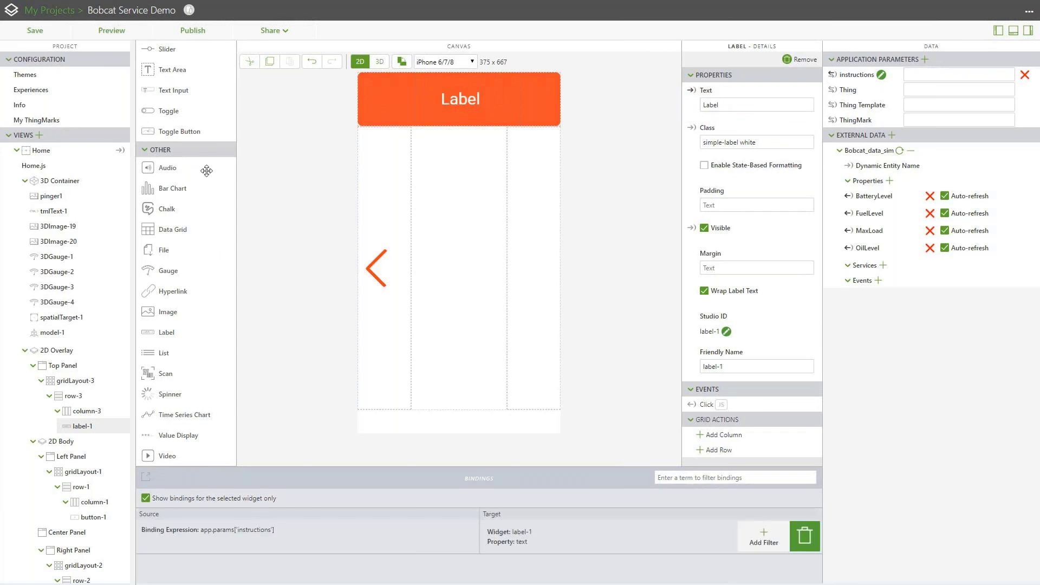
Add a button to the 2D overlay's empty right panel, clear its text and set its class to "buttons right_elements"
scroll(182, 191, "up", 4)
left_click_drag(169, 203, 531, 235)
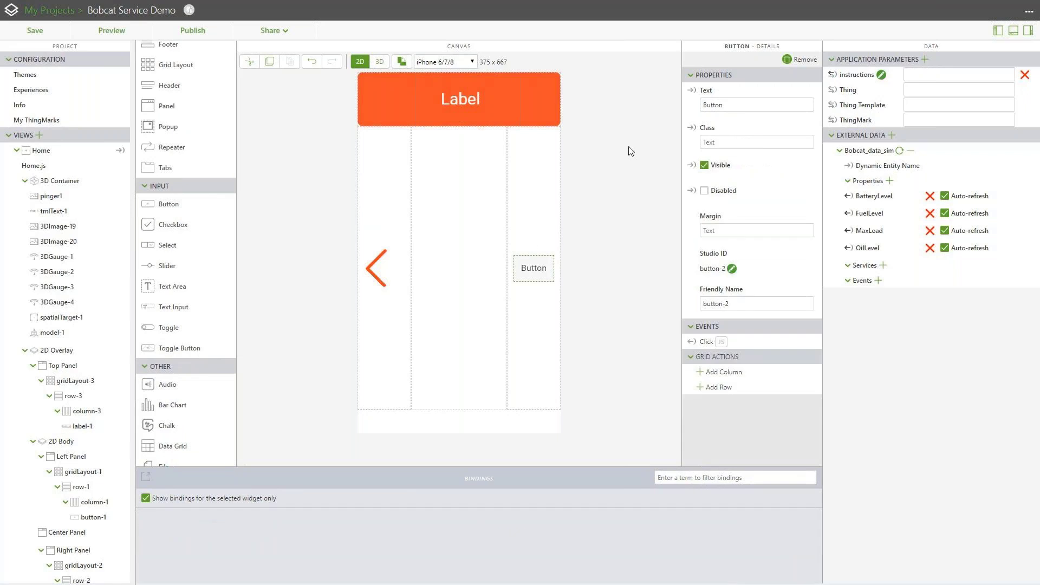
double_click(702, 105)
key("BackSpace")
key("Tab")
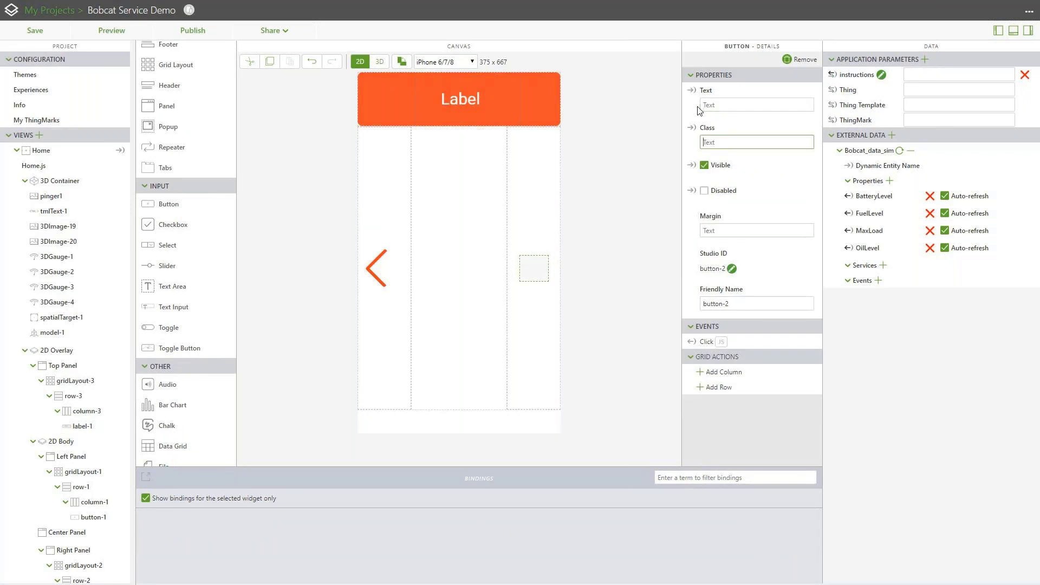
type("buttons right")
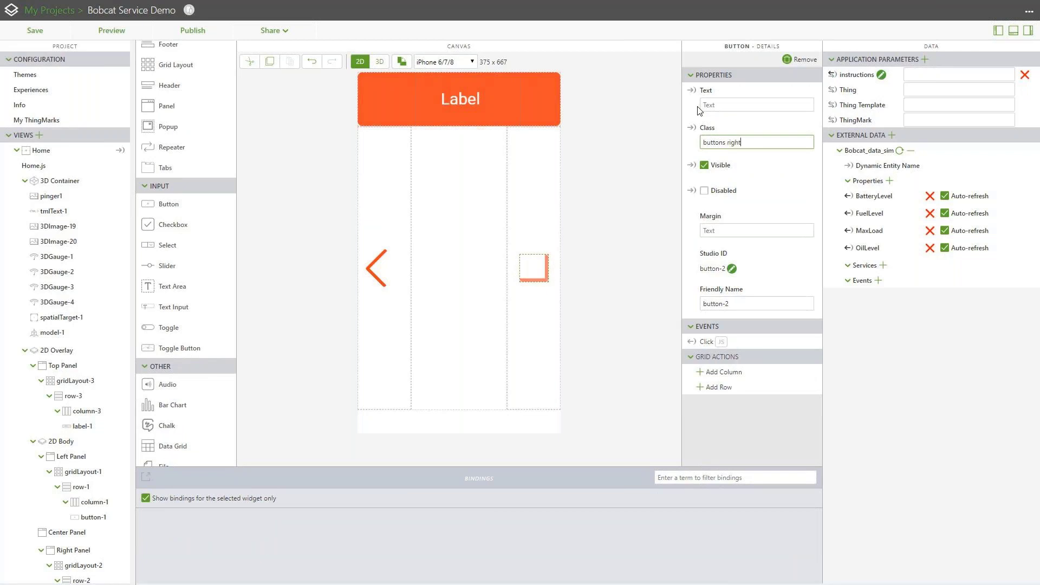
type("_elements")
Bind the new button's Click event to the Play service of model-1
left_click_drag(684, 340, 64, 333)
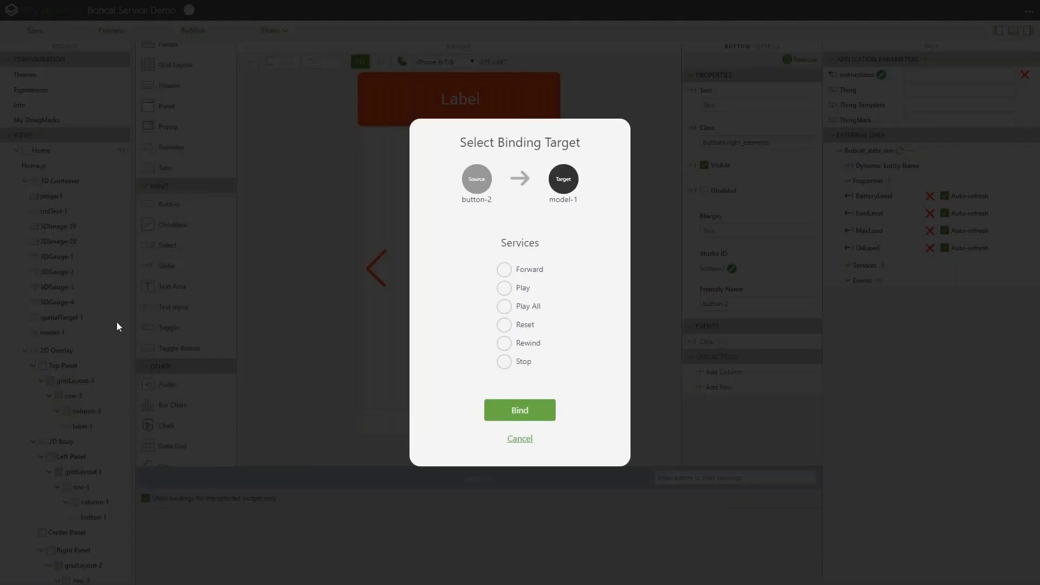
left_click(504, 288)
left_click(520, 411)
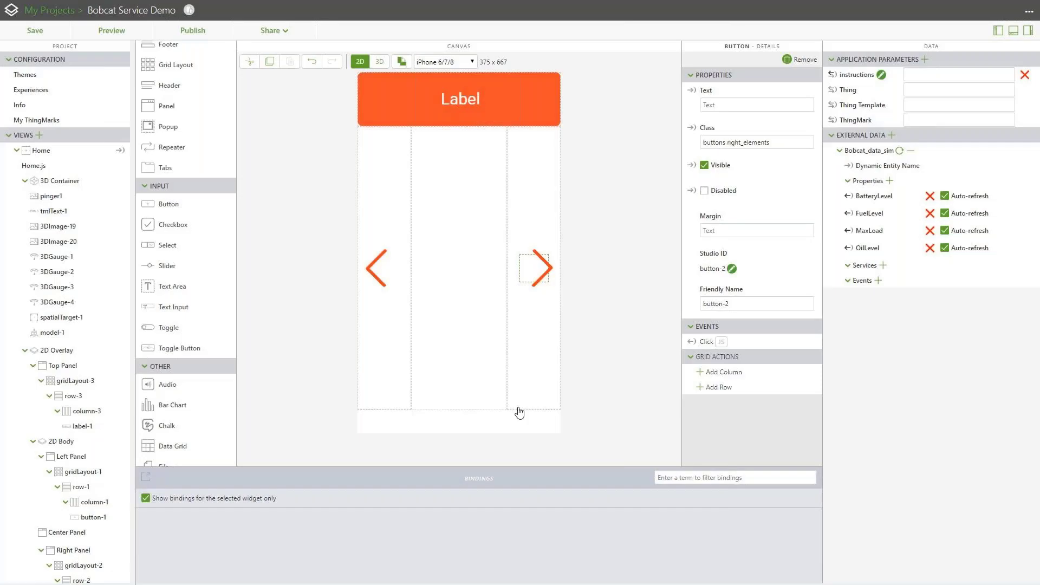
Add another 3D gauge to the 3D scene and set its X and Z coordinates to 0
left_click(379, 62)
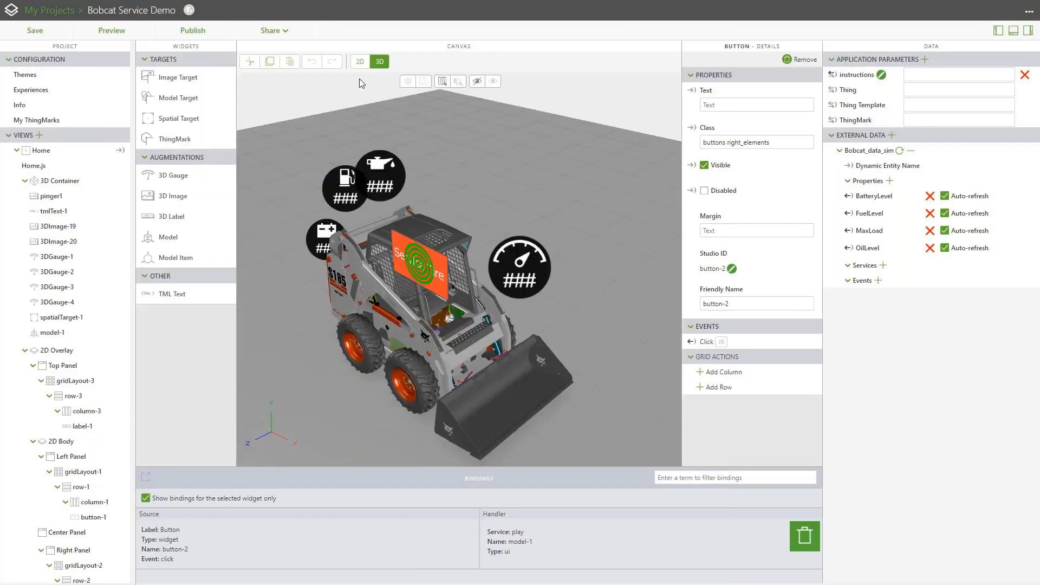
left_click_drag(177, 175, 305, 154)
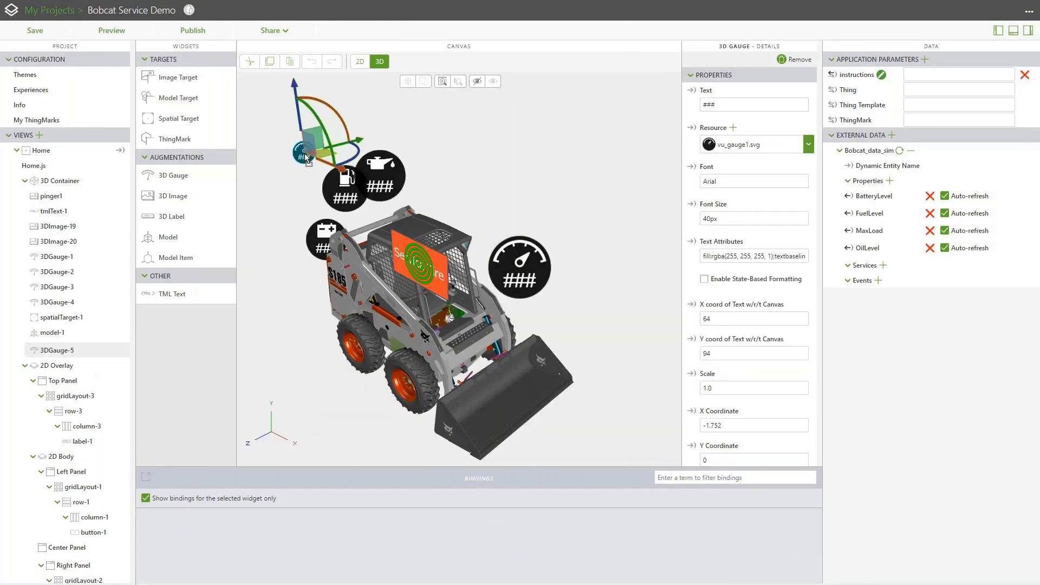
scroll(687, 333, "down", 1)
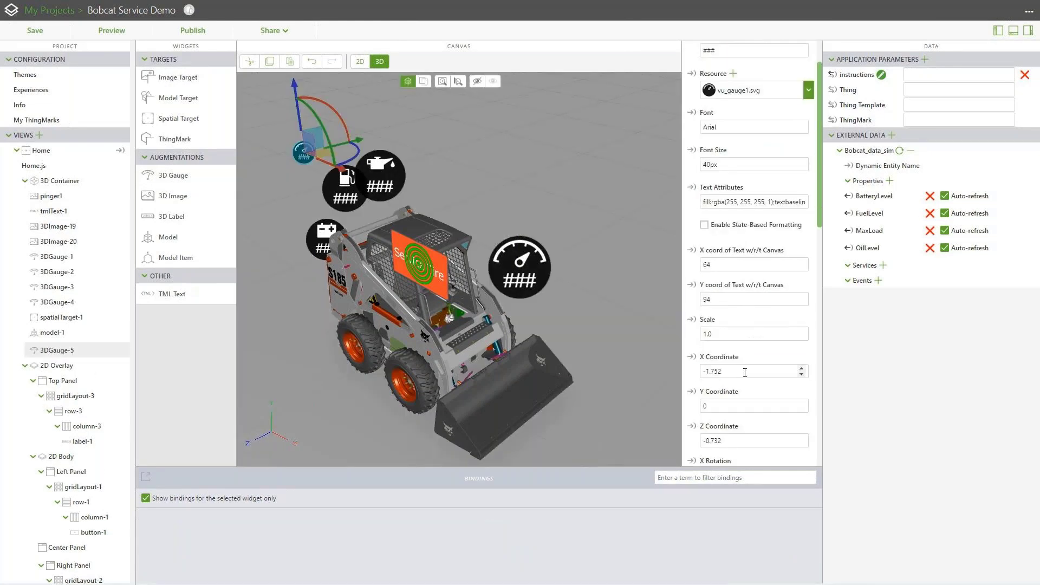
double_click(703, 371)
type("0")
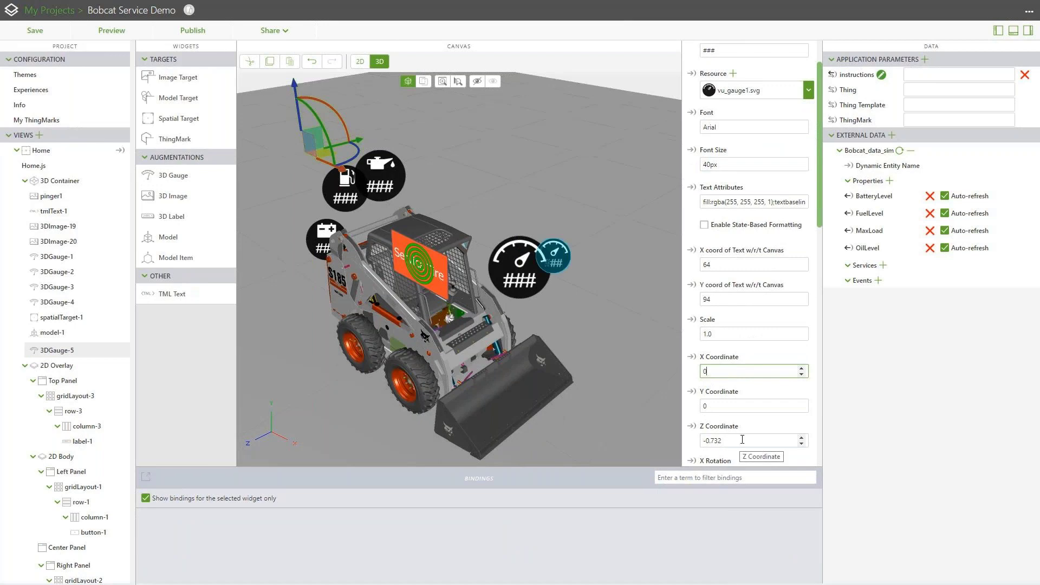
key("Tab")
key("Tab")
type("0")
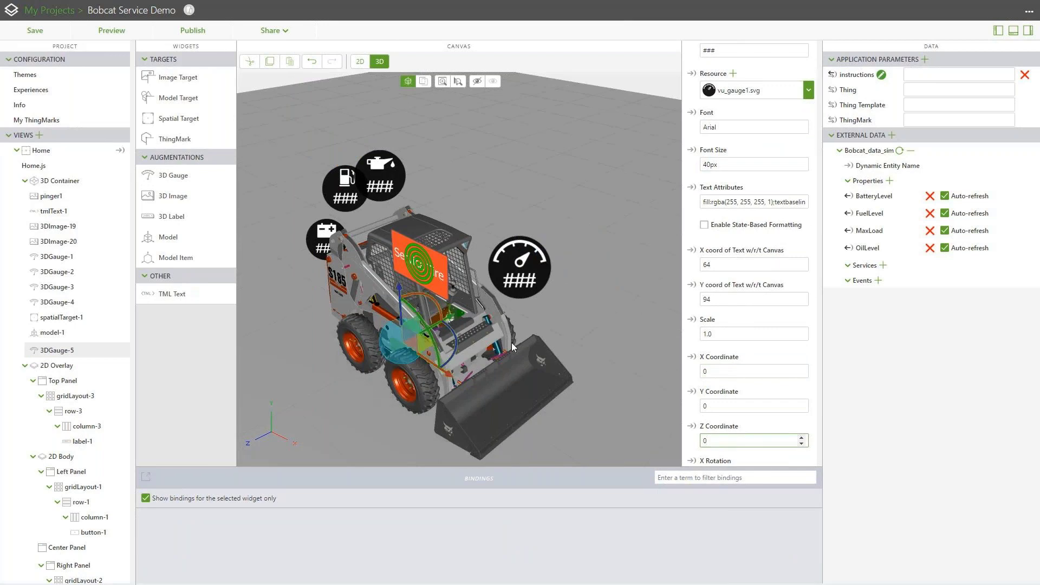
Move the new gauge above the cab to about X 0.168, Y 0.491 and set its resource to vu_thermometer.svg
left_click_drag(398, 286, 423, 100)
left_click(426, 163)
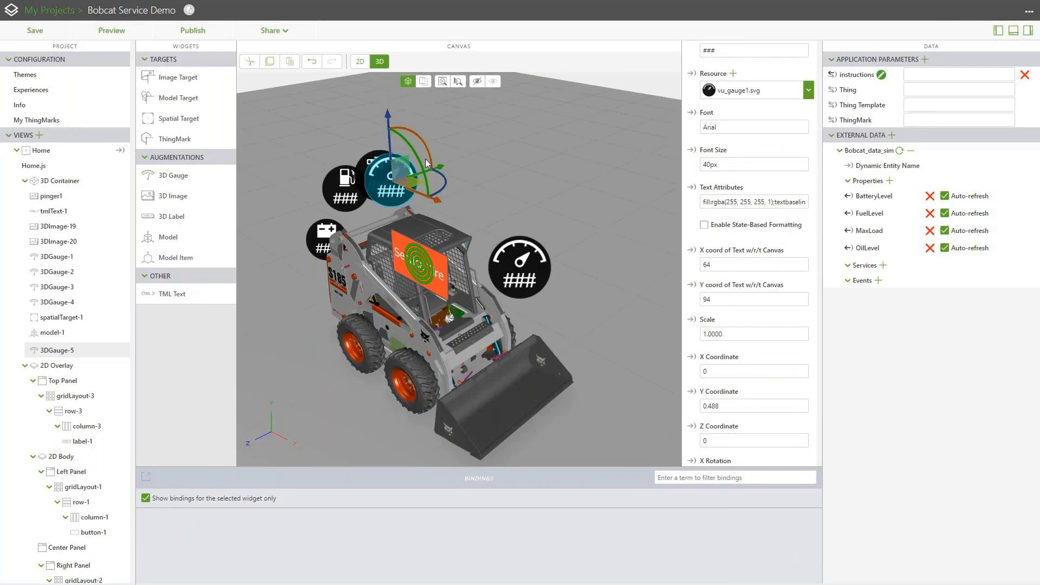
left_click_drag(438, 202, 493, 220)
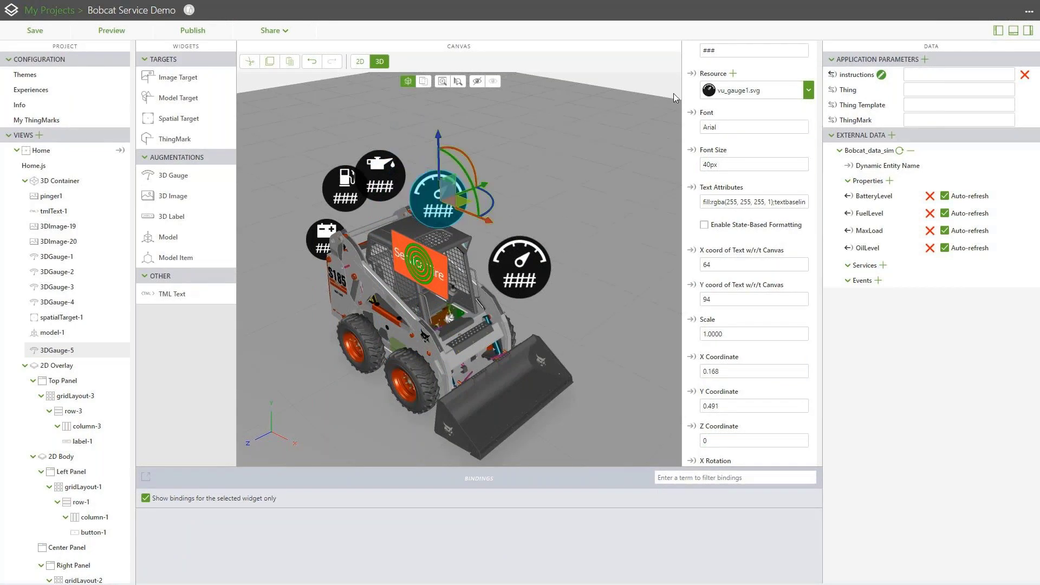
left_click(807, 92)
scroll(765, 179, "down", 10)
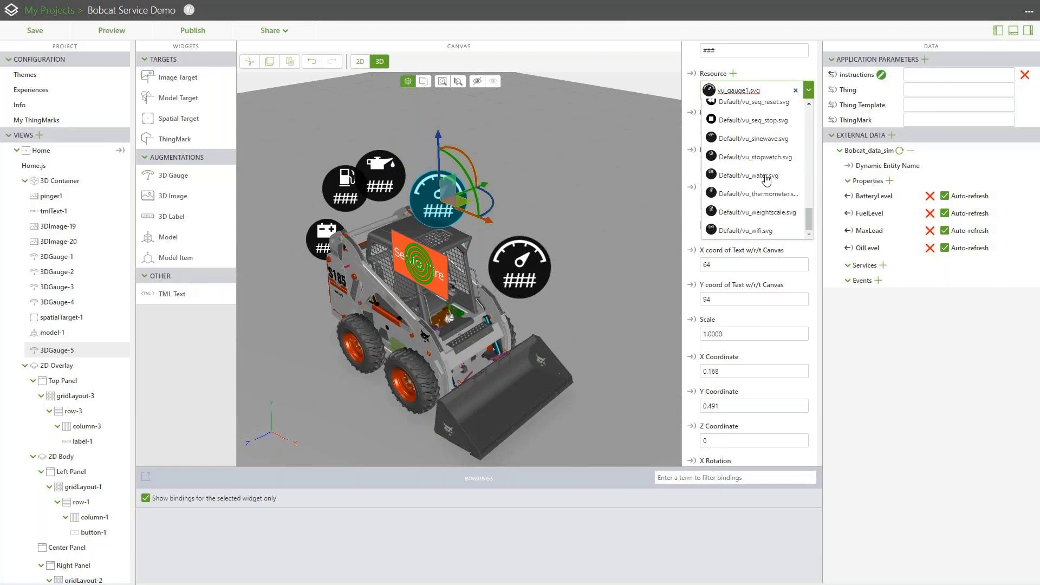
left_click(764, 195)
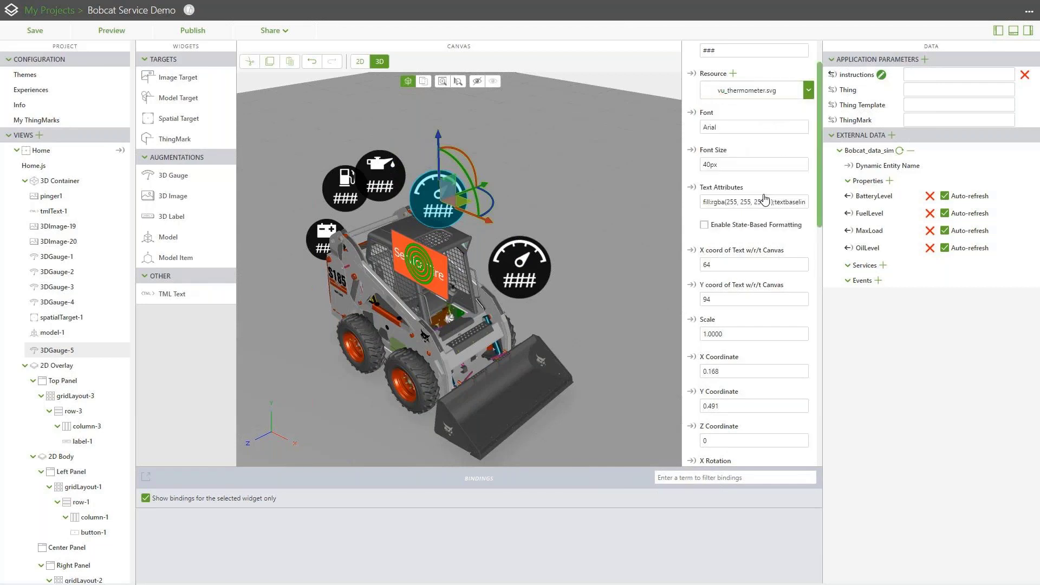
Add the Temperature property of Bobcat_data_sim as external data and bind it to the thermometer gauge's Text property
left_click(890, 181)
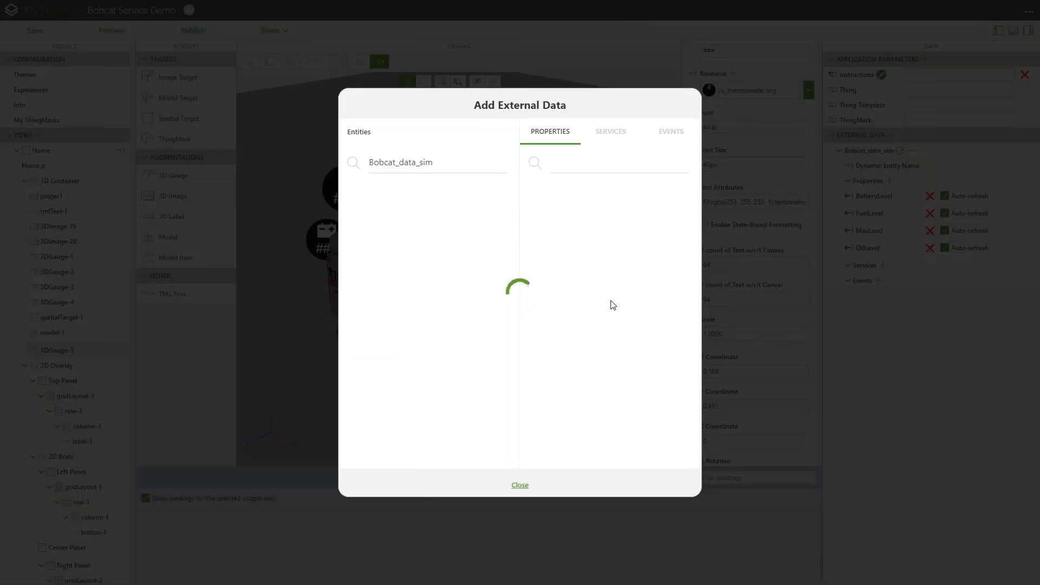
left_click(587, 378)
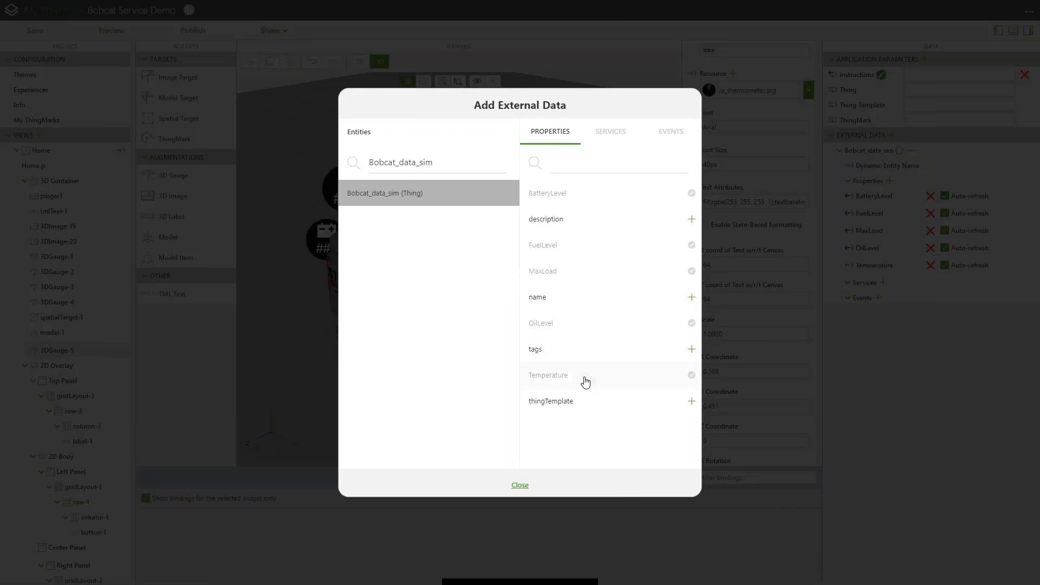
left_click(525, 487)
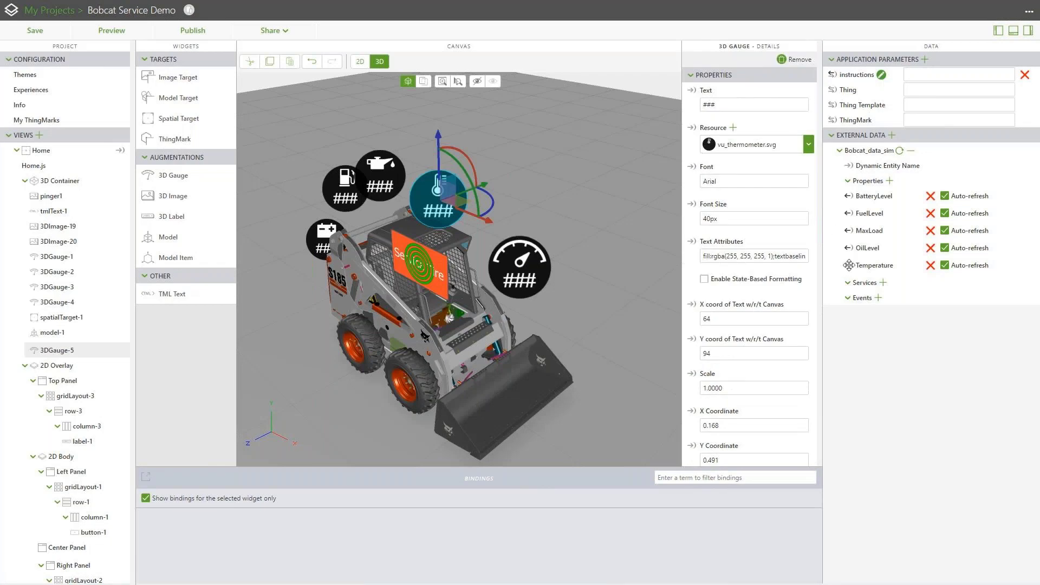
left_click_drag(856, 267, 692, 99)
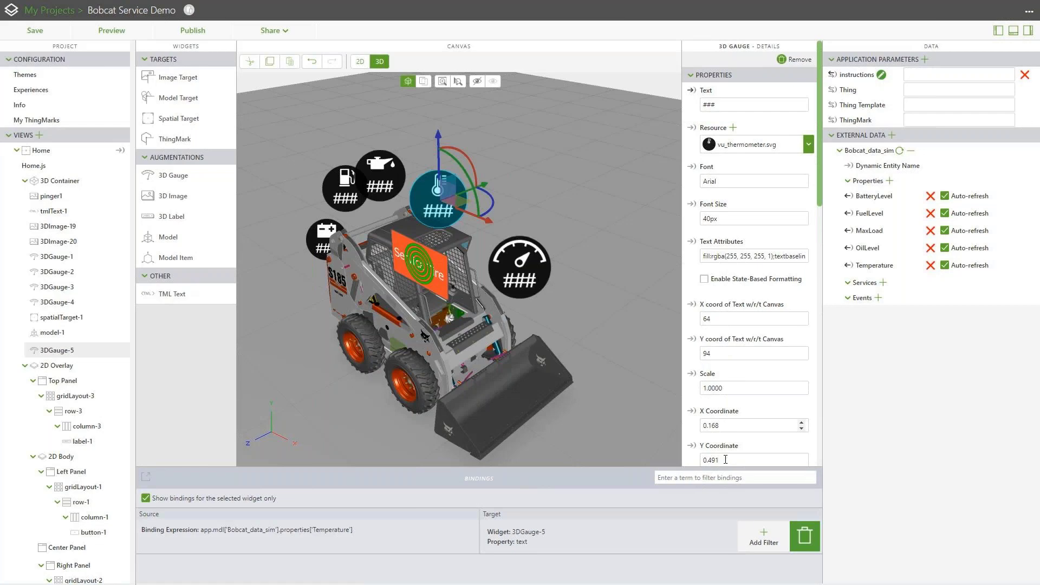
Add a data filter named "Temperature Filter" to the temperature binding with the body: return value + " °F"
left_click(751, 528)
type("Te")
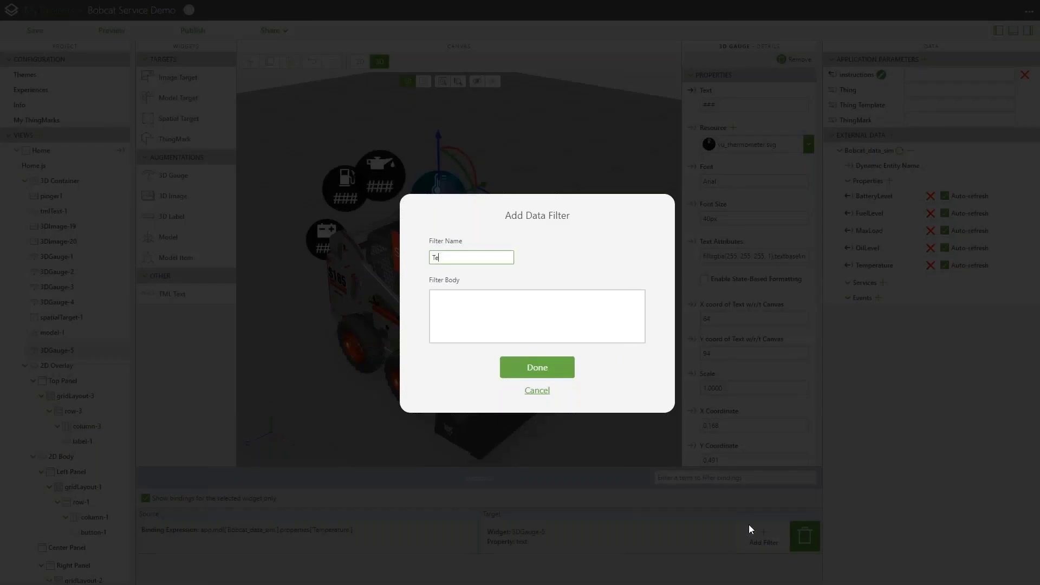
type("mperature Filter")
key("Tab")
type("return ")
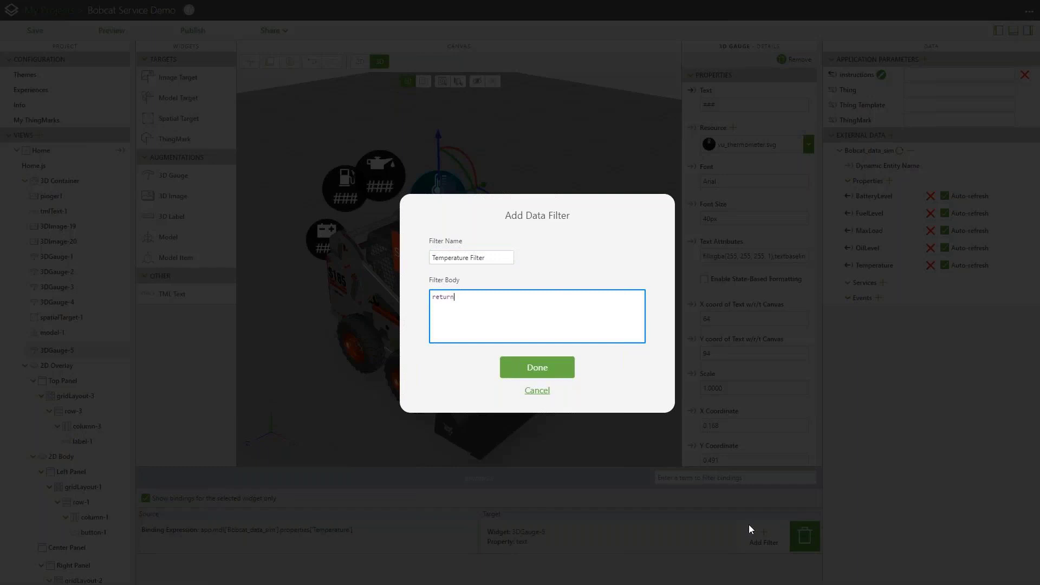
type("value + \" °F\"")
left_click(569, 373)
left_click(569, 374)
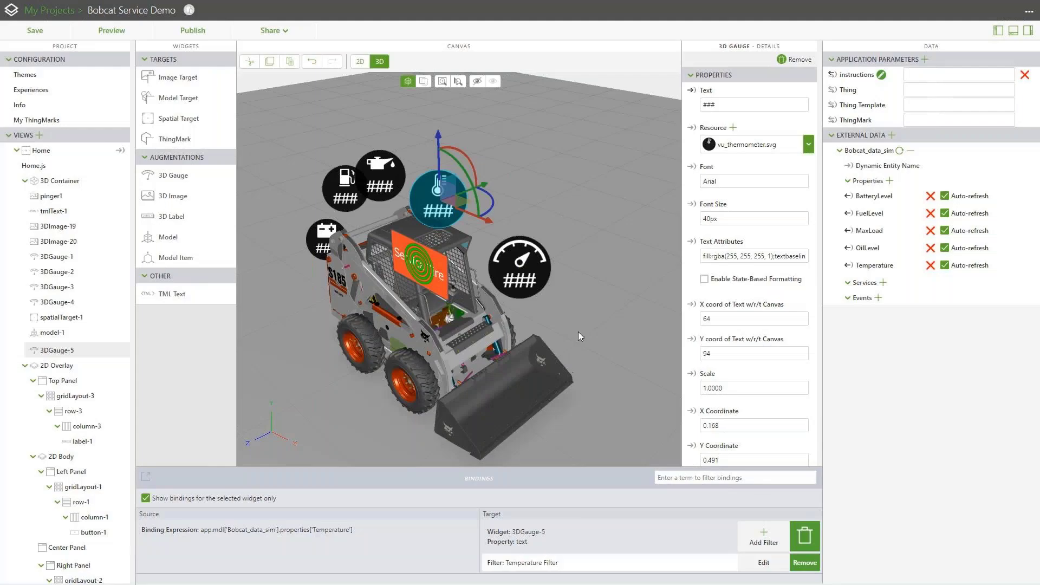
Add a 3D image using the resource forkliftbutton3.png, with width 0.18 and scale 0
left_click_drag(151, 199, 272, 149)
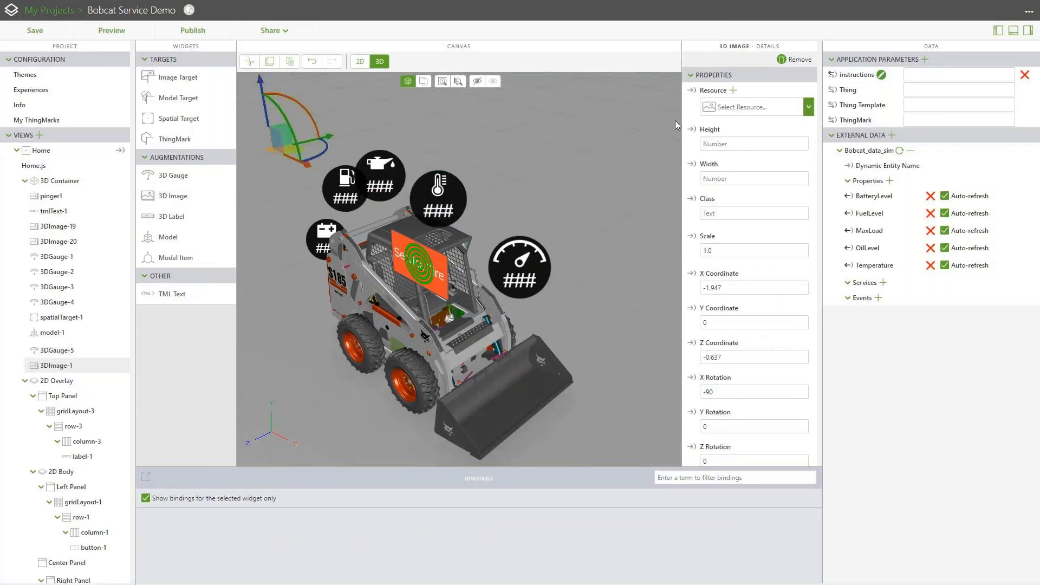
left_click(807, 111)
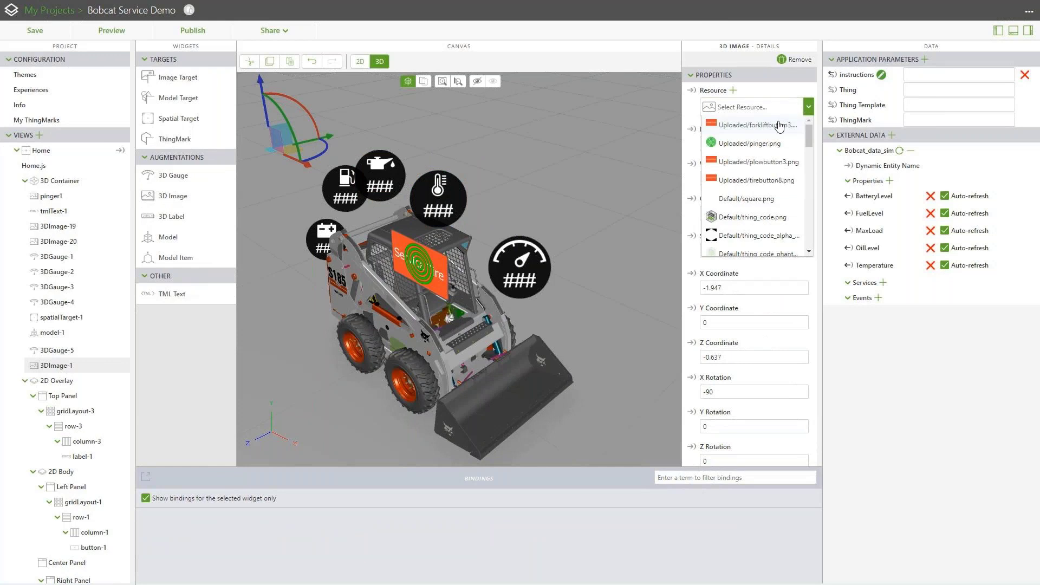
left_click(781, 125)
left_click(751, 179)
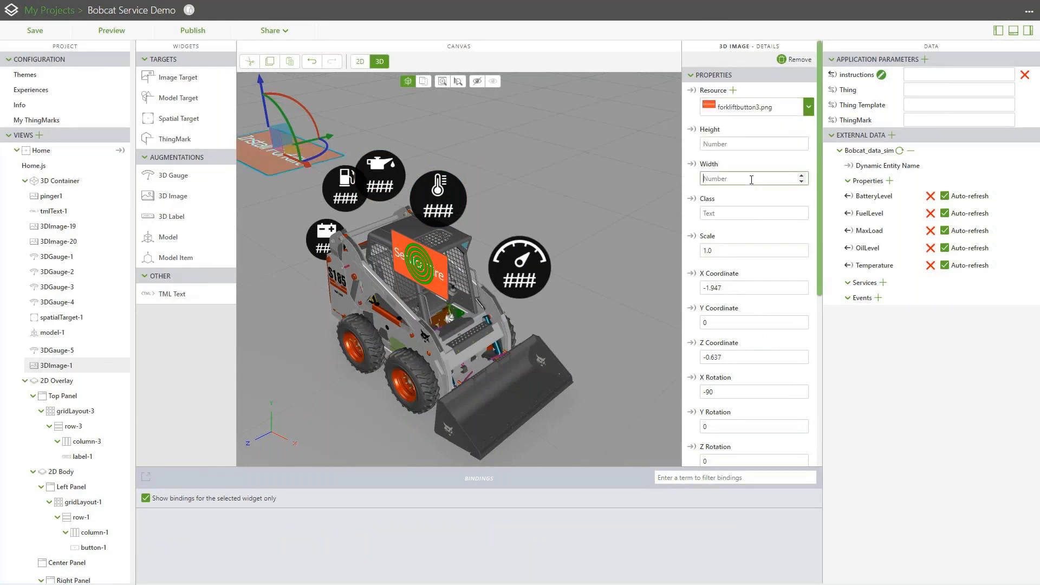
type("0.18")
left_click(703, 250)
type("0")
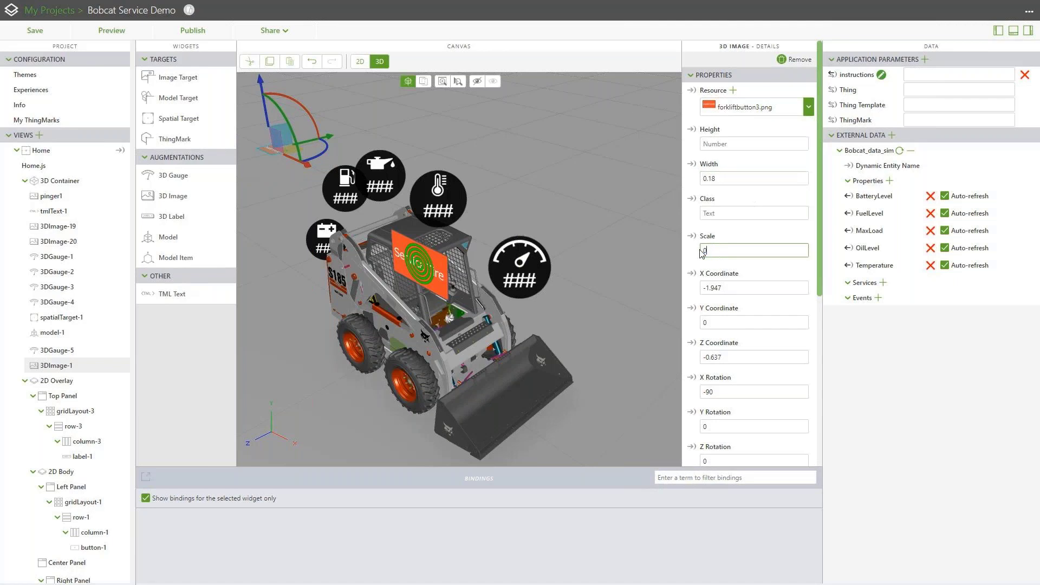
Position the forklift button image at X 0.23, Y 0.402, Z 0.12 and set its X rotation to 0
left_click(739, 287)
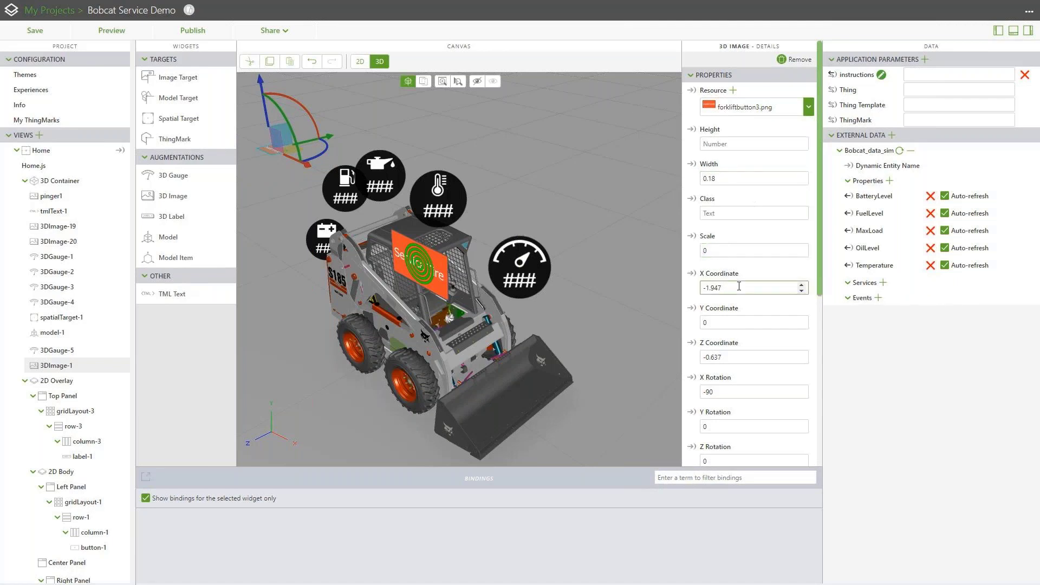
left_click_drag(739, 287, 702, 290)
type("0.23")
key("Tab")
type("0")
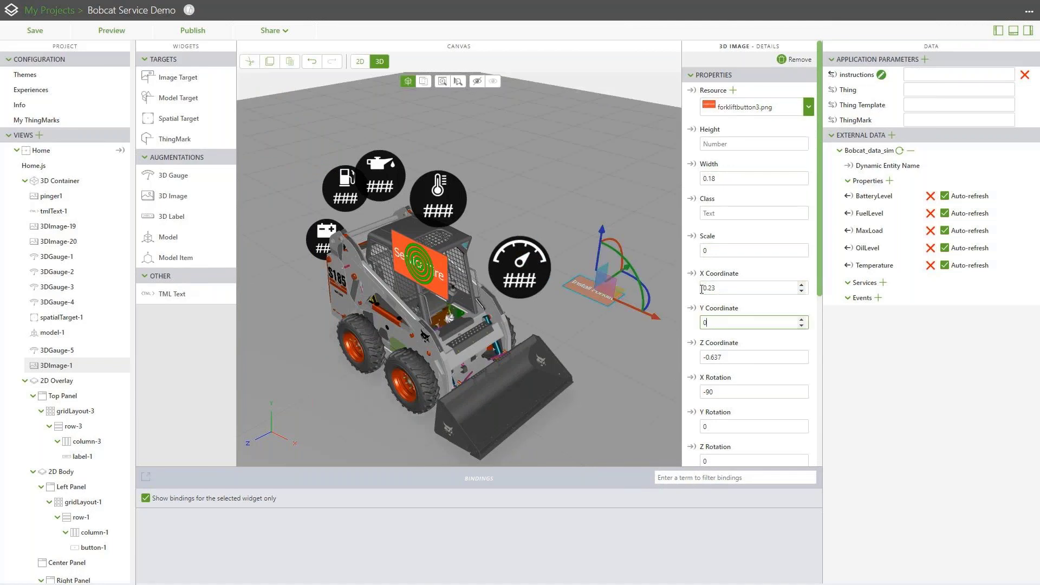
type(".402")
key("Tab")
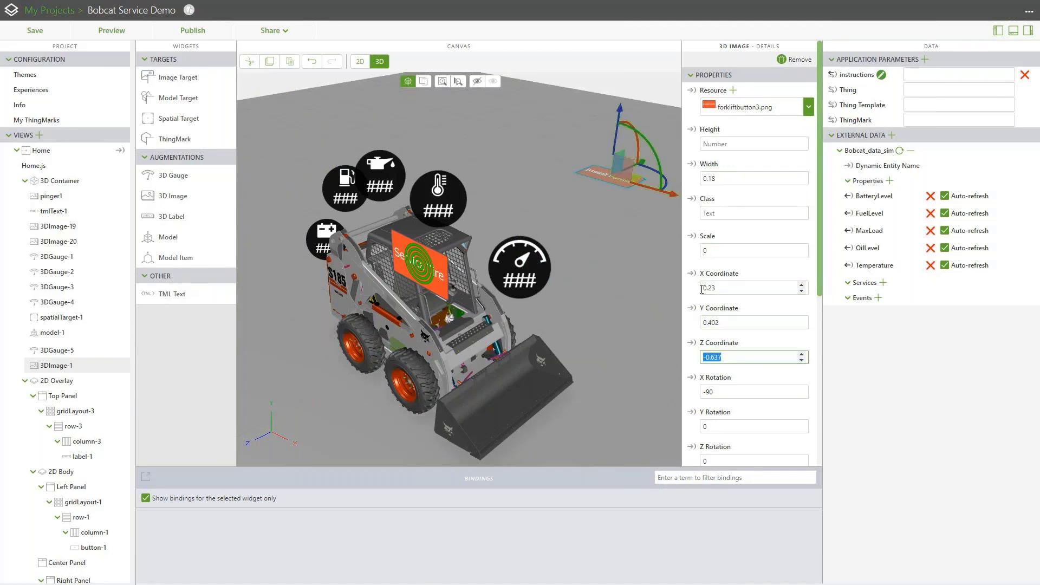
type("0.12")
key("Tab")
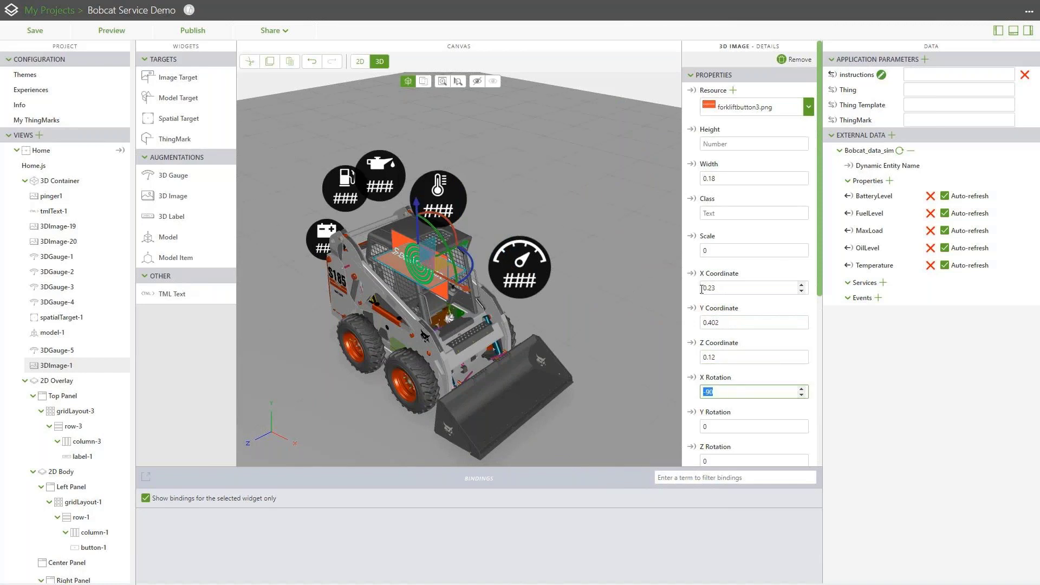
type("0")
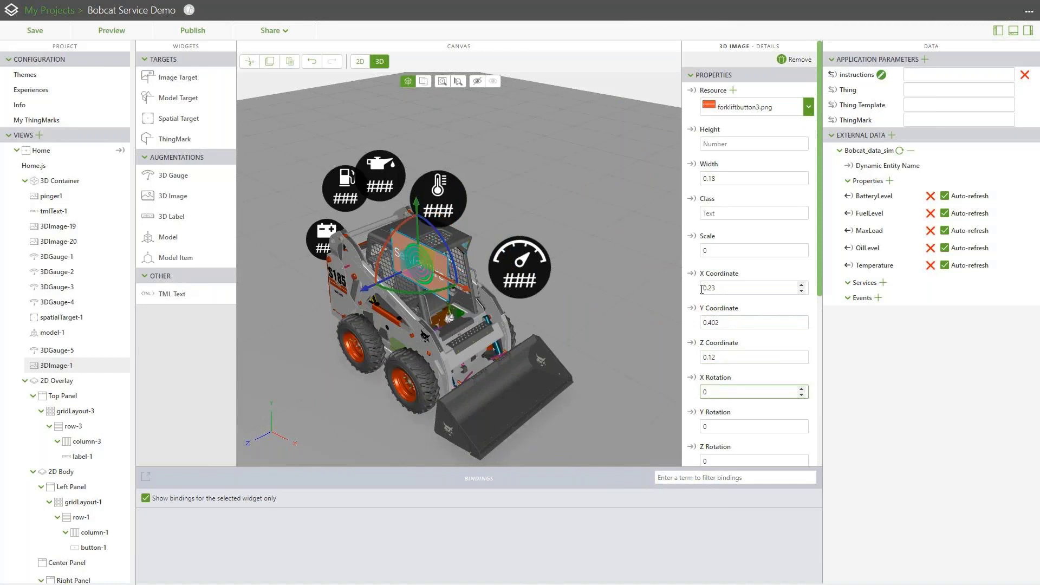
Set the forklift button image's Click event script to "app.forkInstall();"
scroll(704, 295, "down", 5)
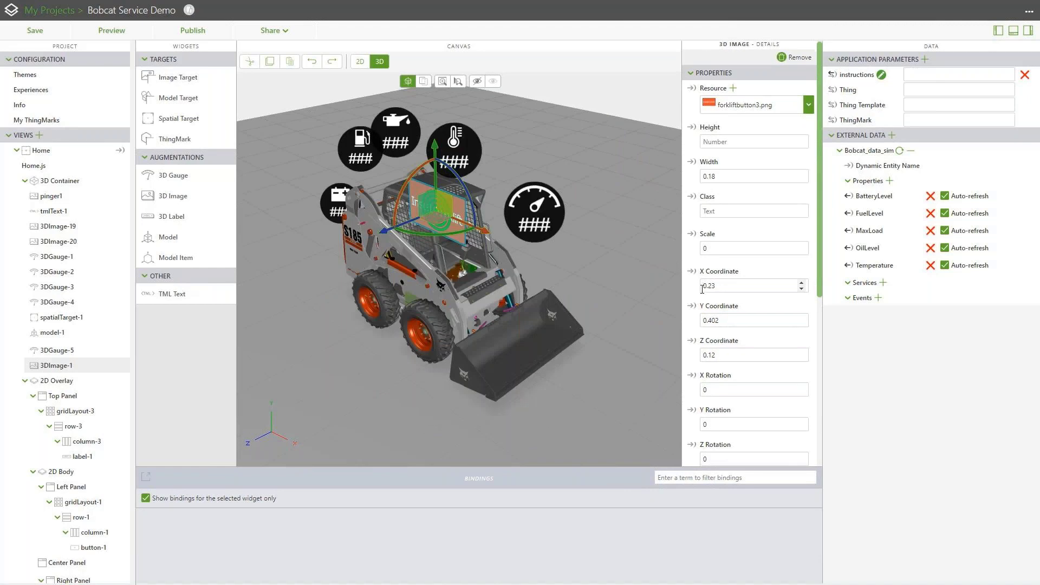
scroll(708, 302, "down", 1)
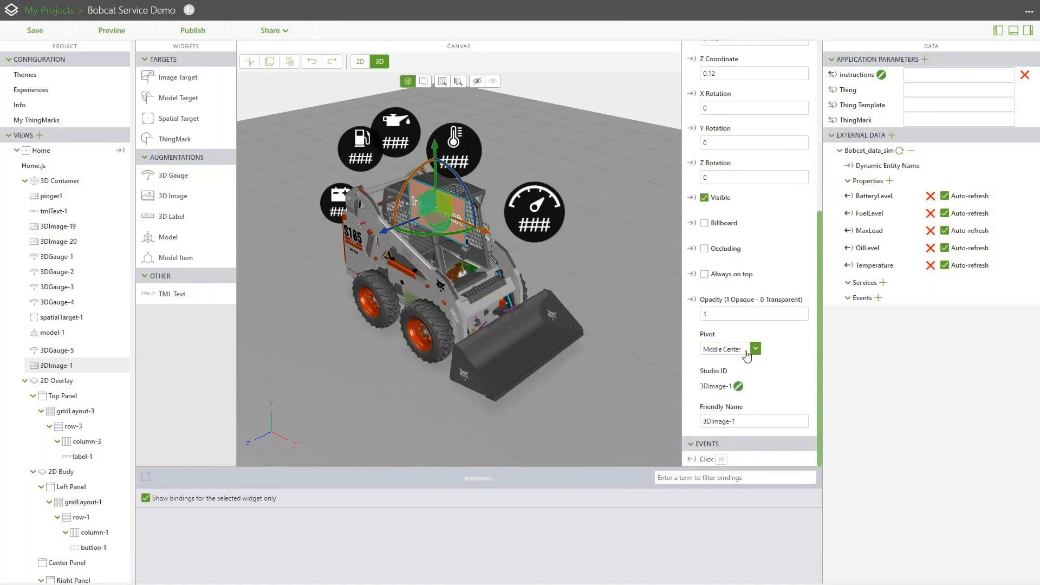
left_click(721, 460)
type("app.forkInstall();")
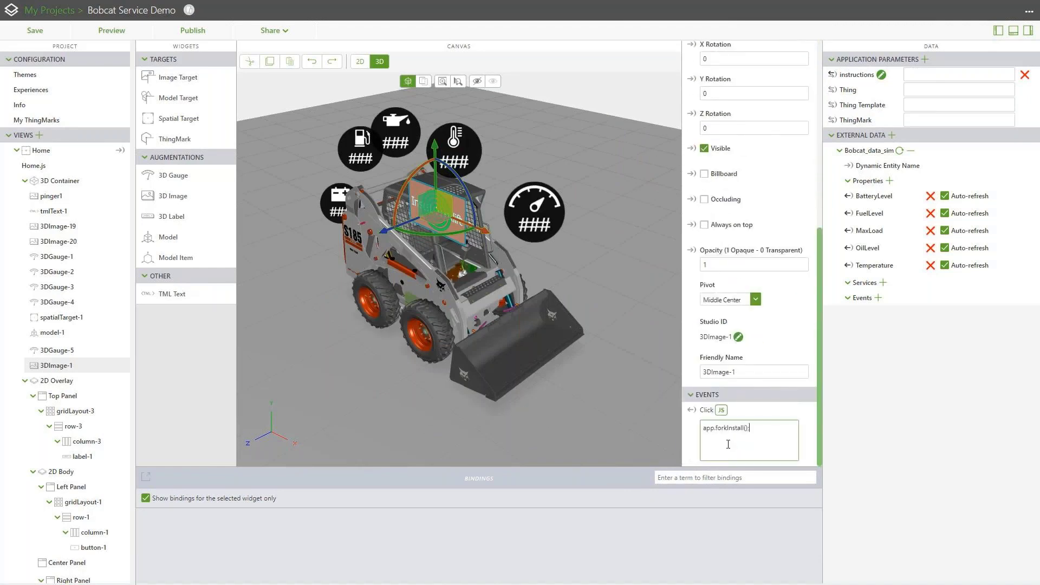
Publish the Bobcat Service Demo project
scroll(705, 428, "up", 1)
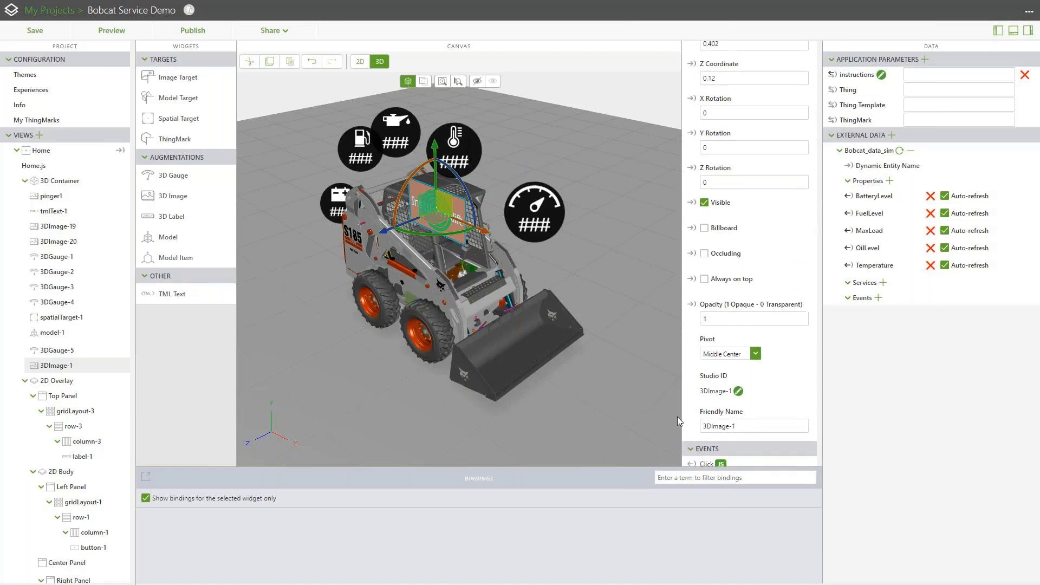
scroll(704, 347, "up", 5)
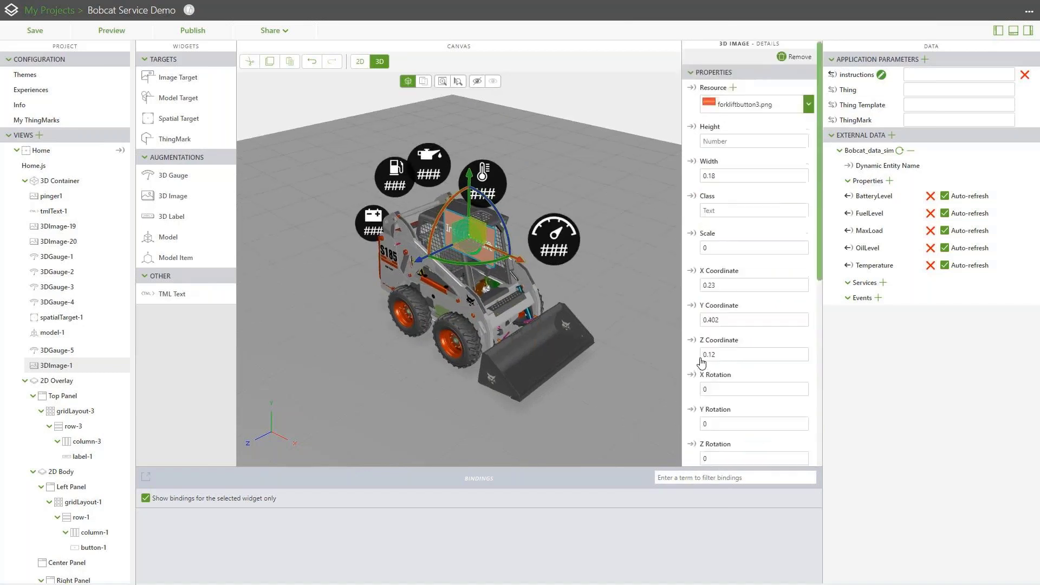
left_click(185, 31)
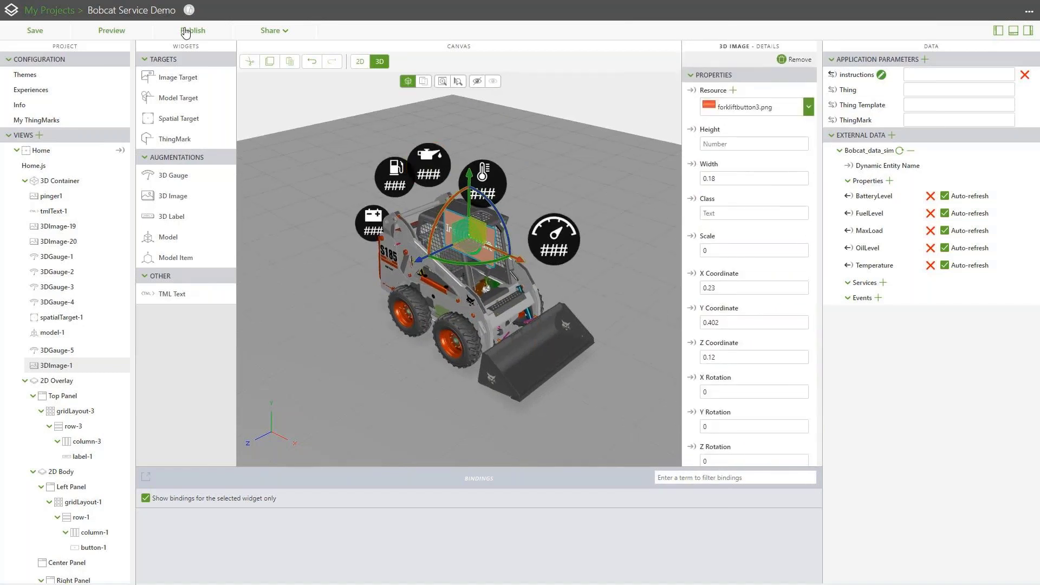